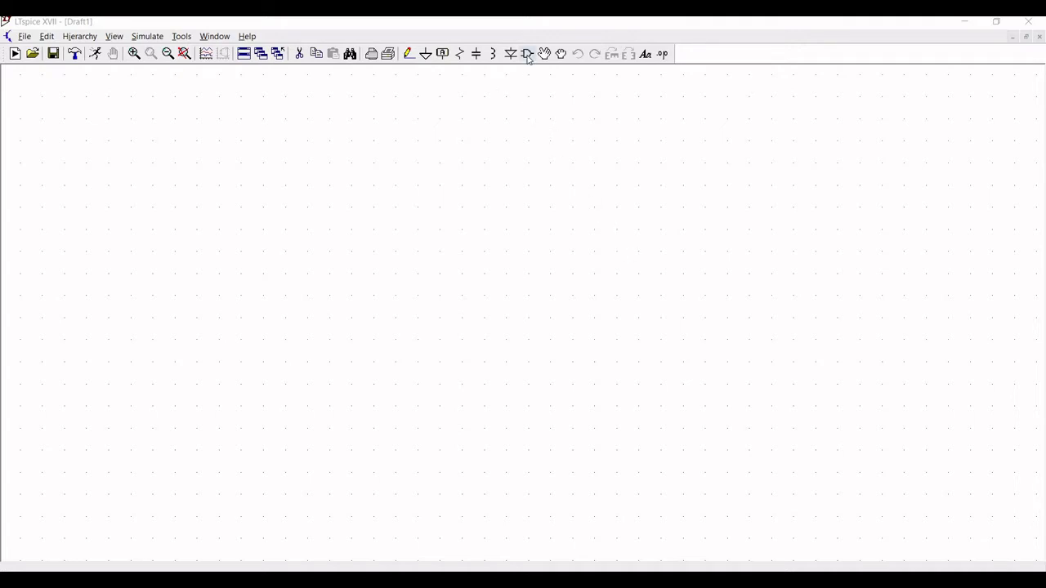
Pick the LM741 op-amp from the OpAmps symbol library for placement.
left_click(527, 54)
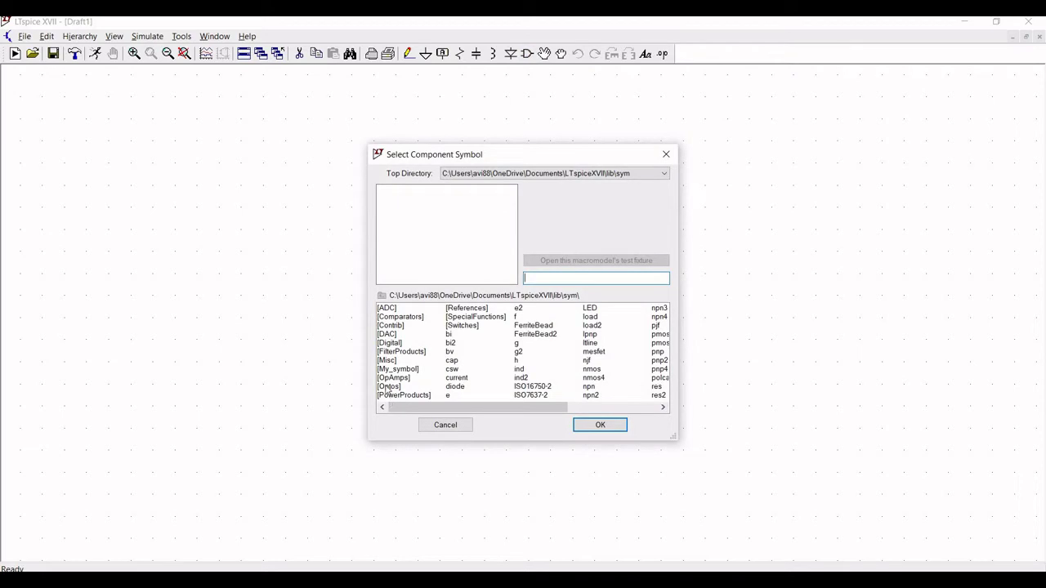
double_click(390, 378)
left_click(455, 406)
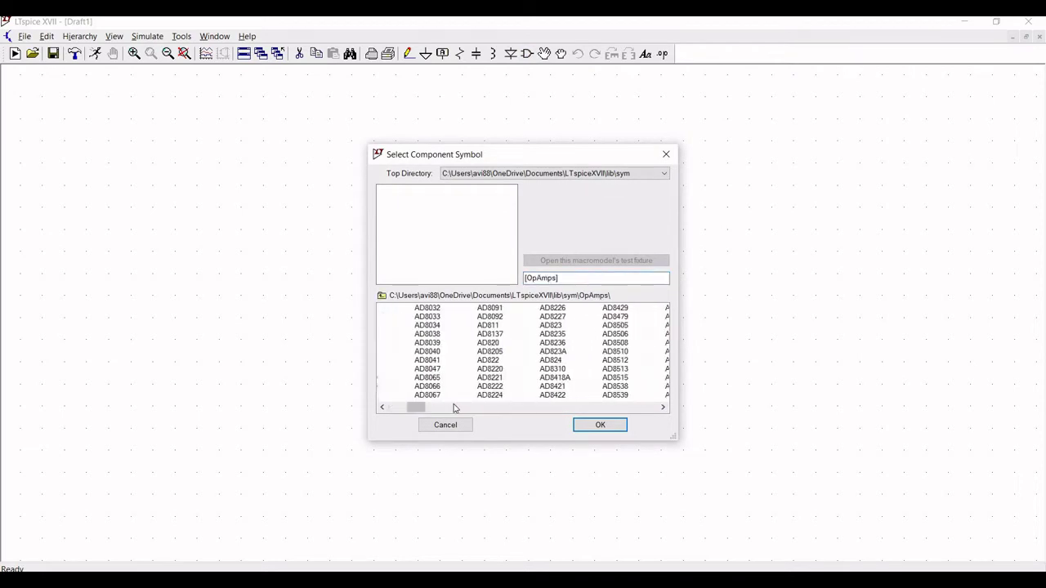
left_click(454, 407)
left_click(458, 408)
left_click(460, 407)
left_click(470, 407)
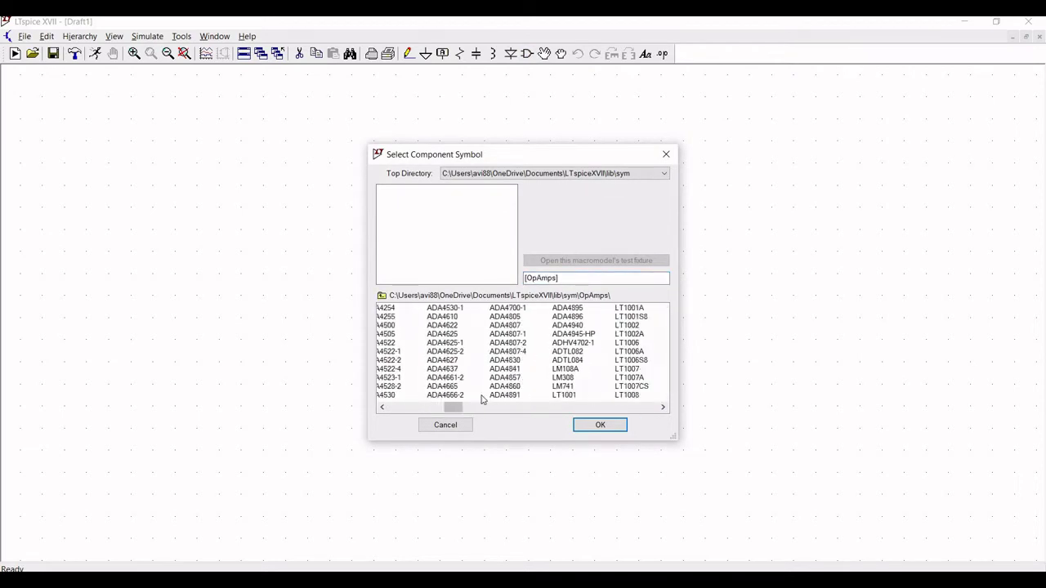
left_click(511, 388)
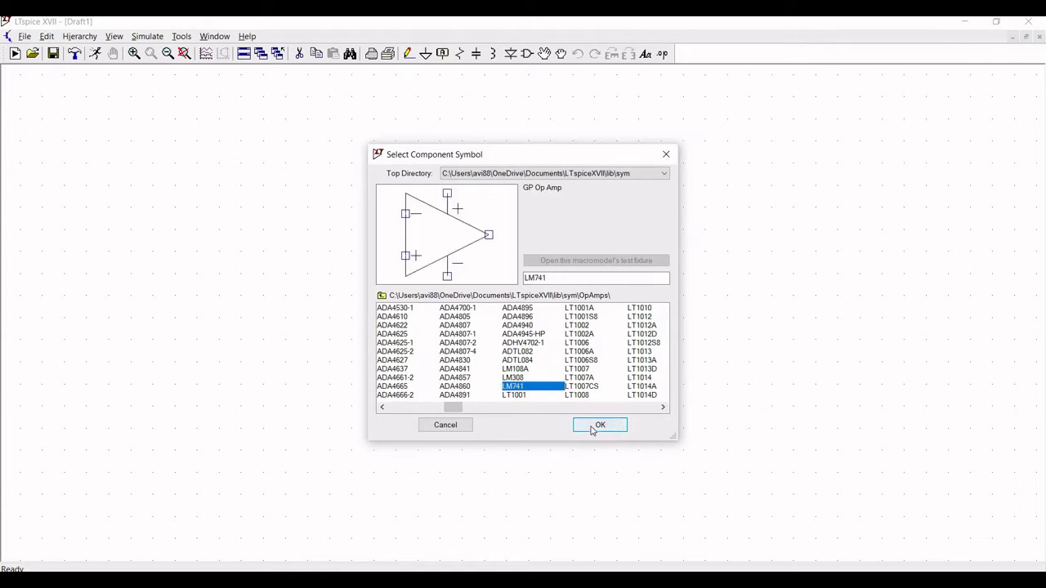
left_click(594, 426)
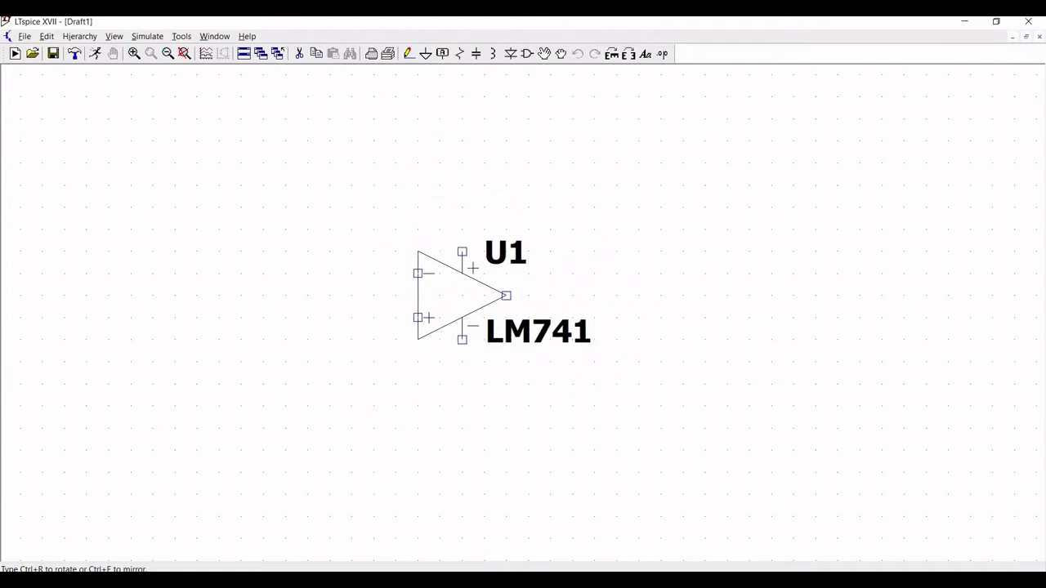
Place op-amp U1 and a horizontal resistor R1 to its left.
left_click(461, 294)
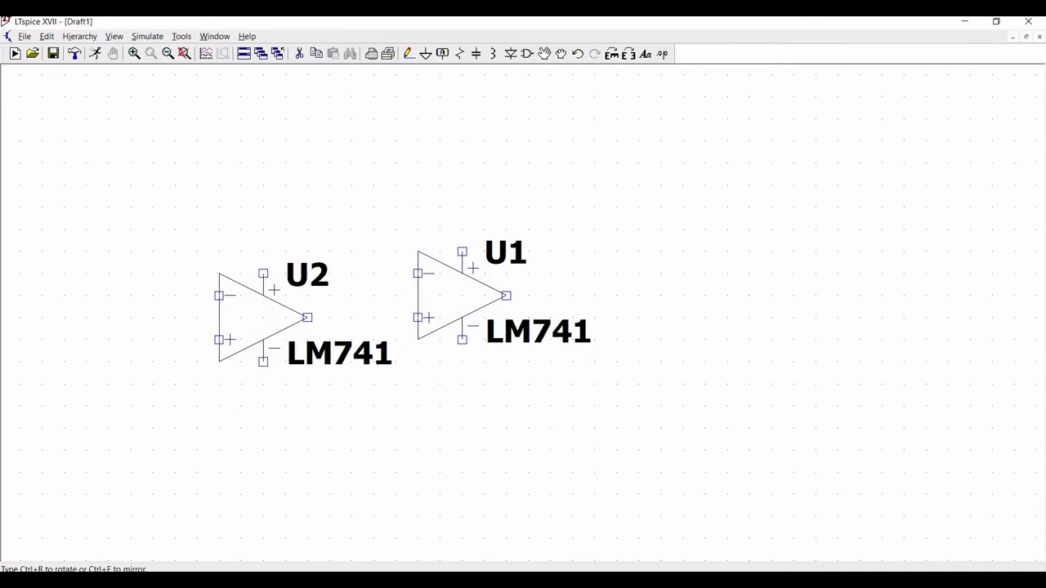
key("Escape")
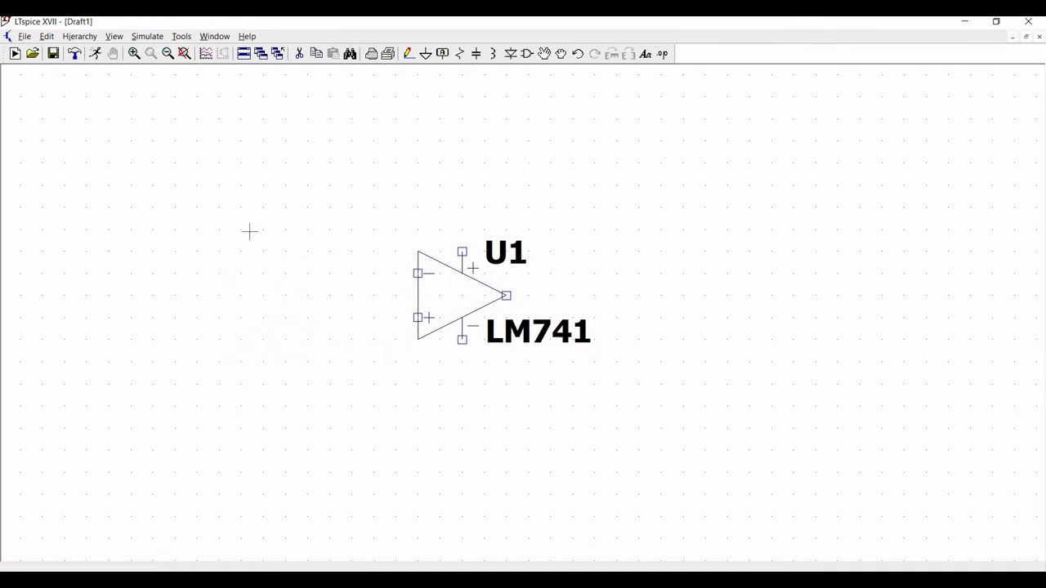
left_click(458, 54)
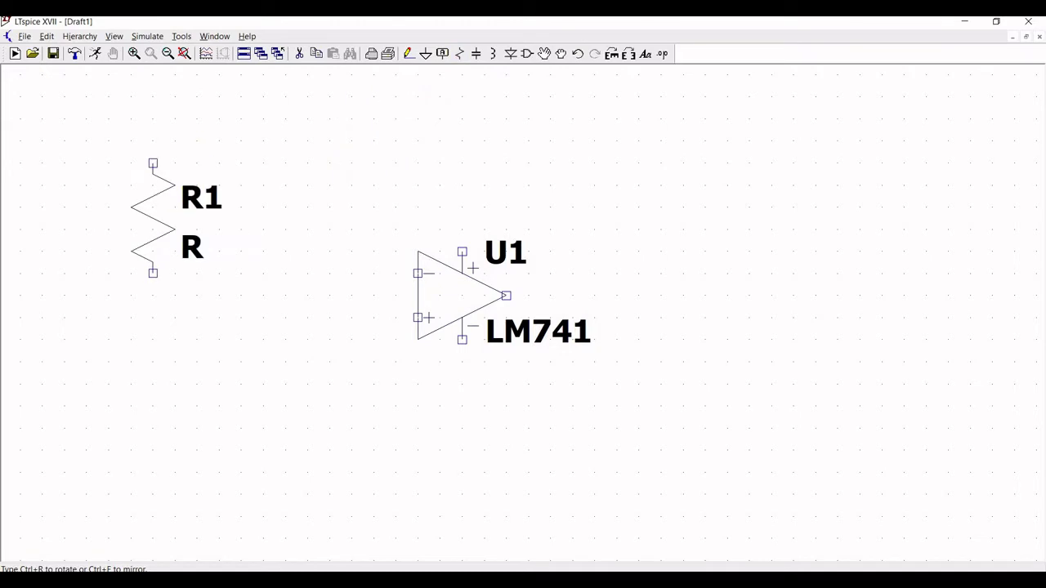
key("ctrl+r")
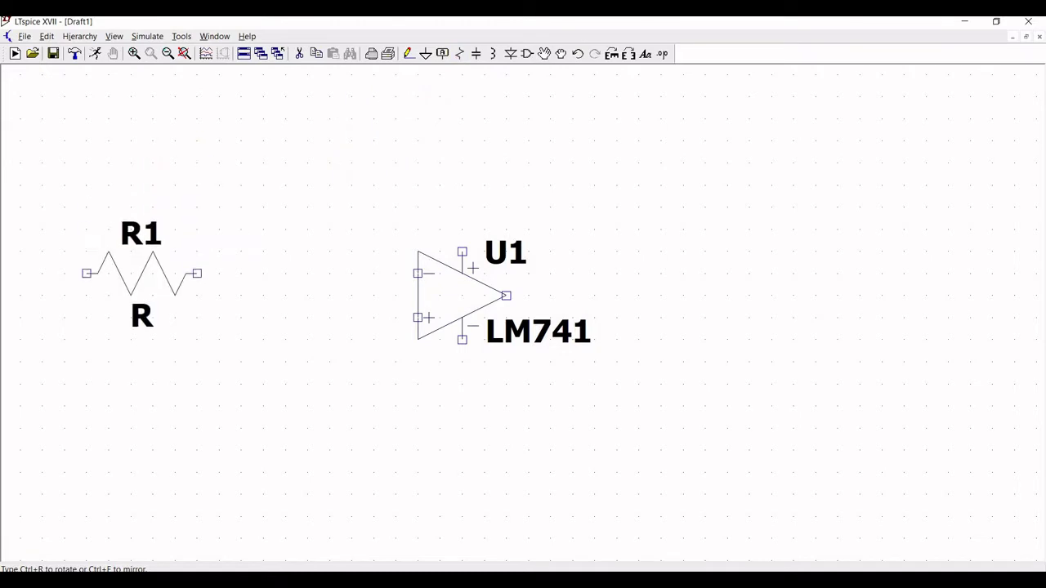
left_click(144, 273)
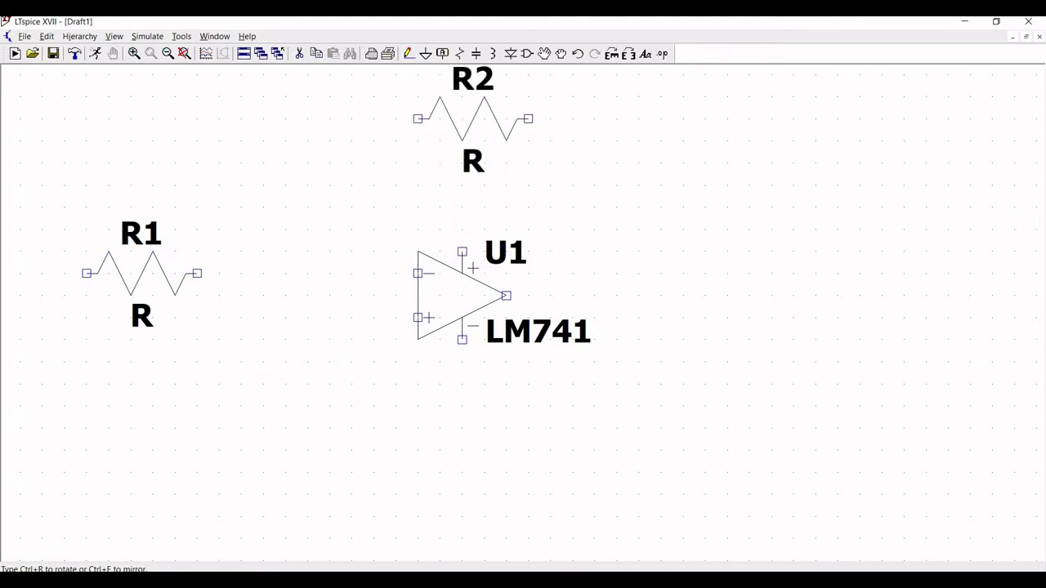
Add R2 above the op-amp and vertical resistors R3 and R4 stacked below.
left_click(472, 118)
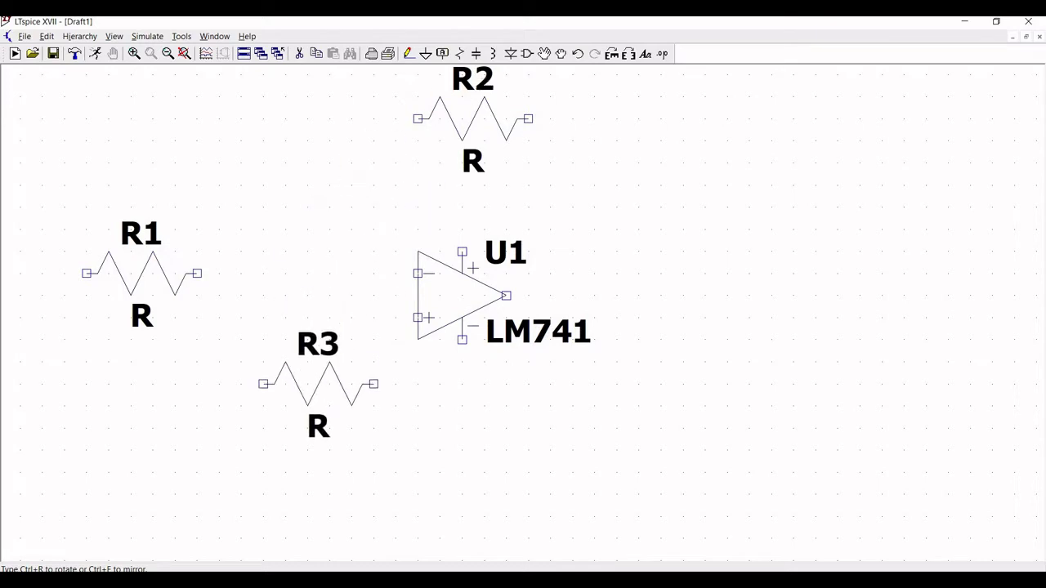
key("ctrl+r")
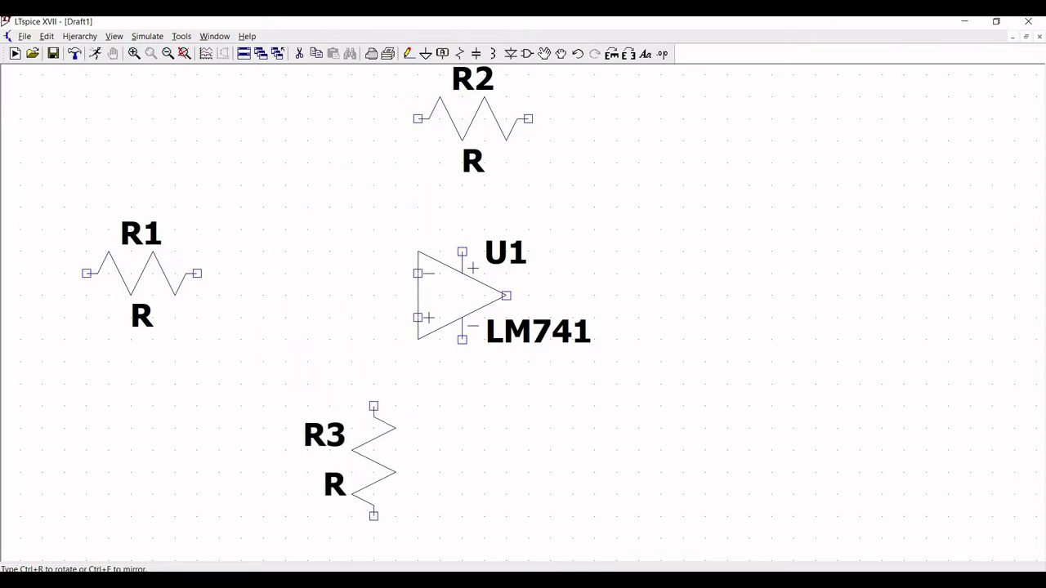
left_click(351, 438)
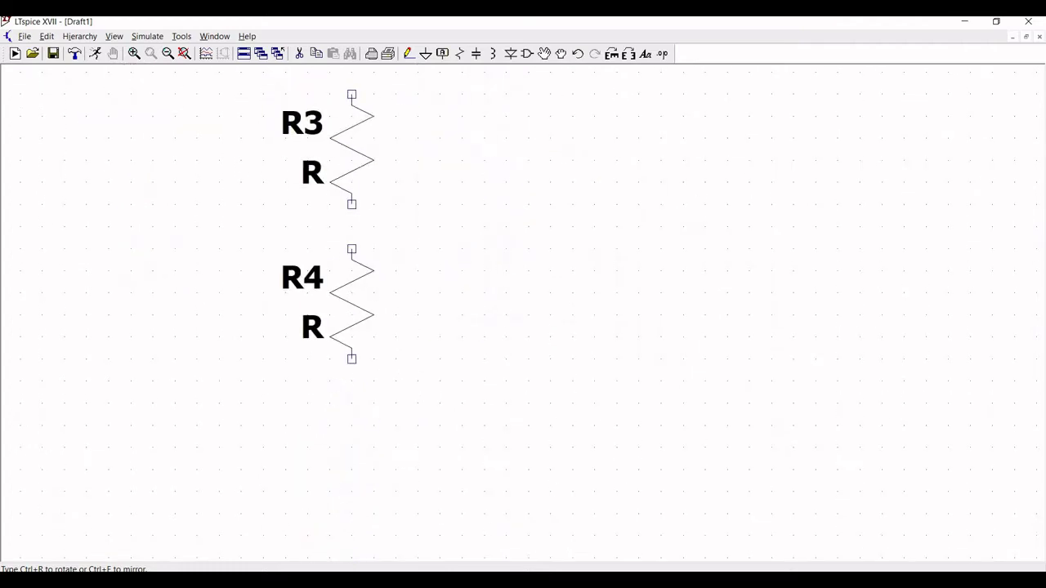
left_click(351, 304)
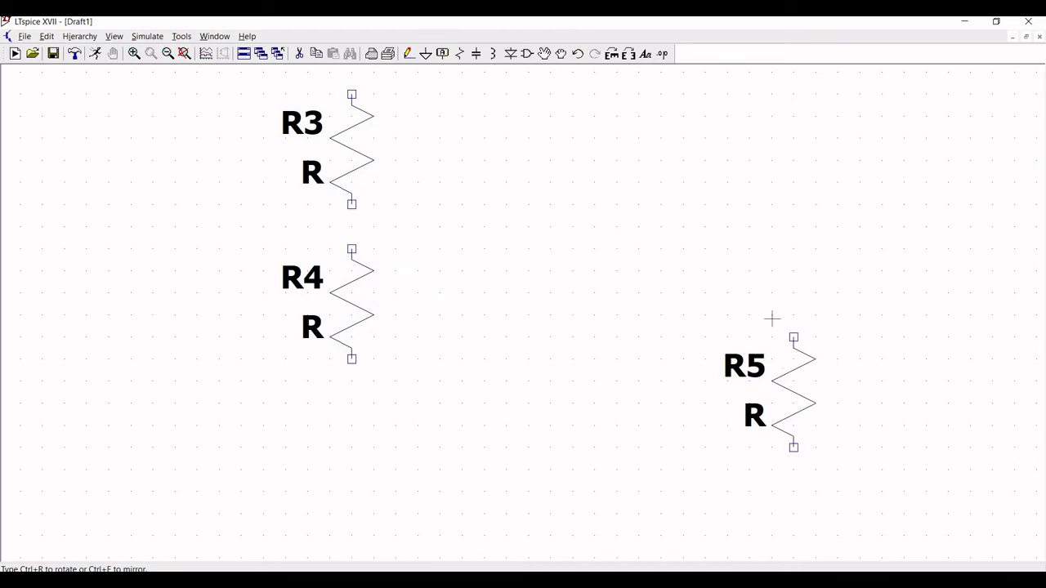
key("Escape")
Place a horizontal capacitor C1 just below R1, with all parts in view.
left_click_drag(546, 385, 567, 572)
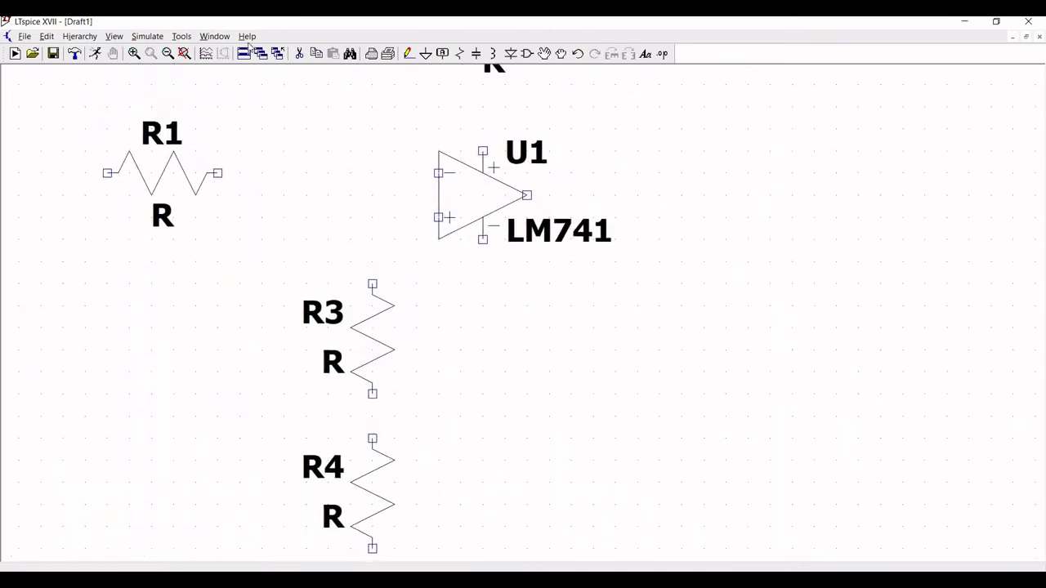
left_click(168, 54)
left_click_drag(627, 217, 607, 241)
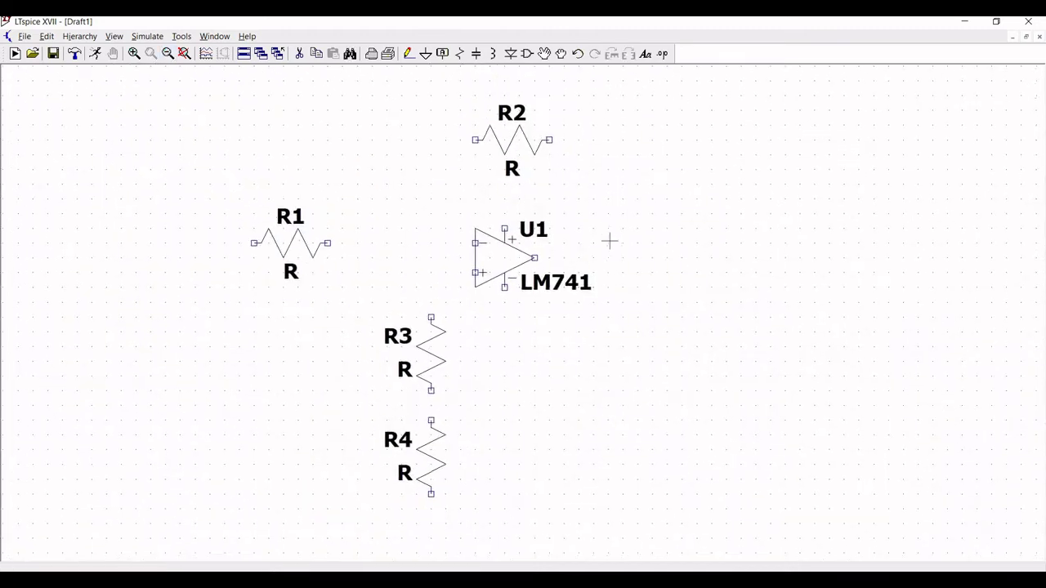
left_click(475, 54)
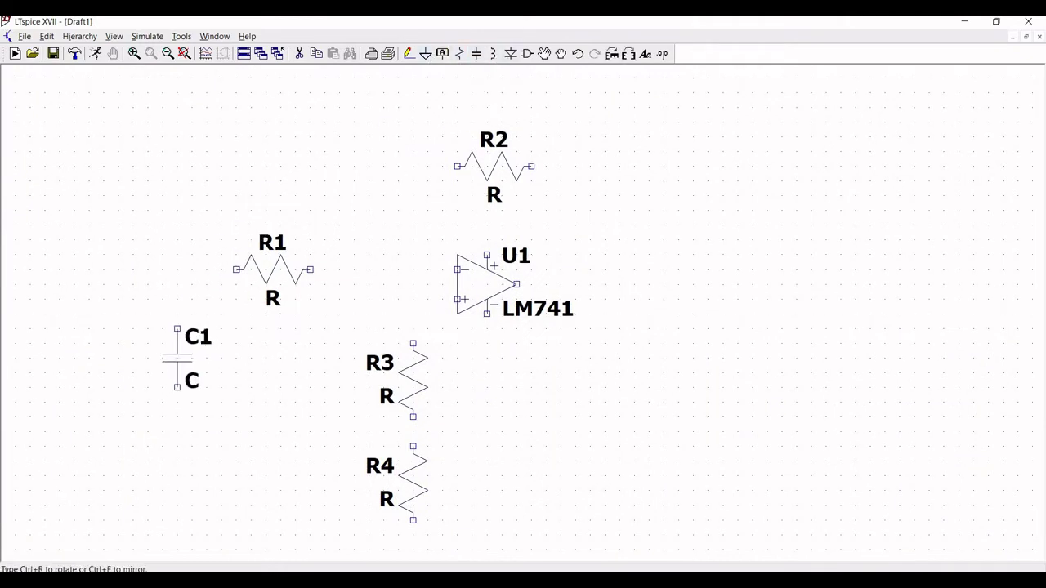
key("ctrl+r")
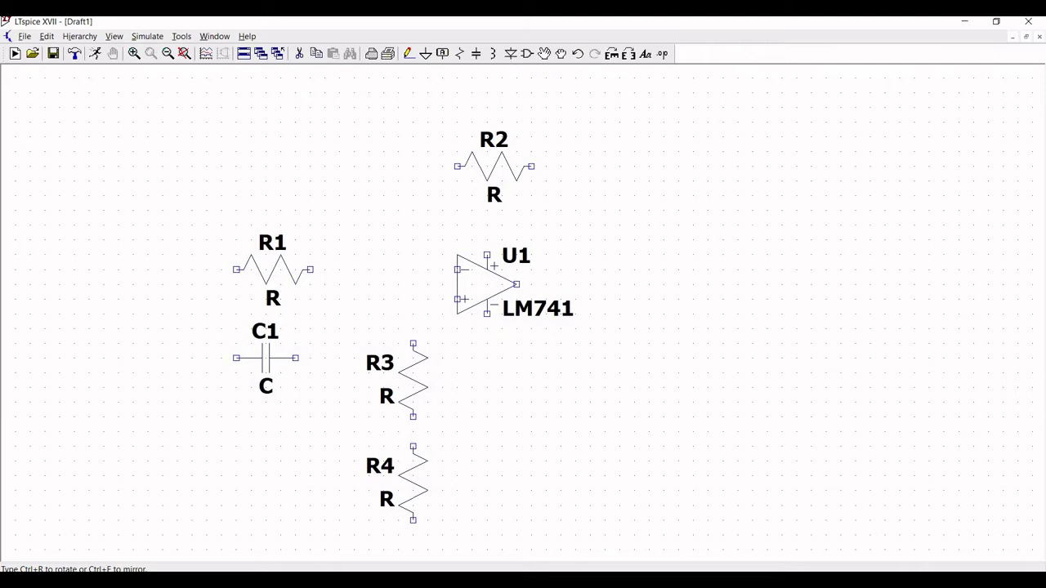
left_click(266, 358)
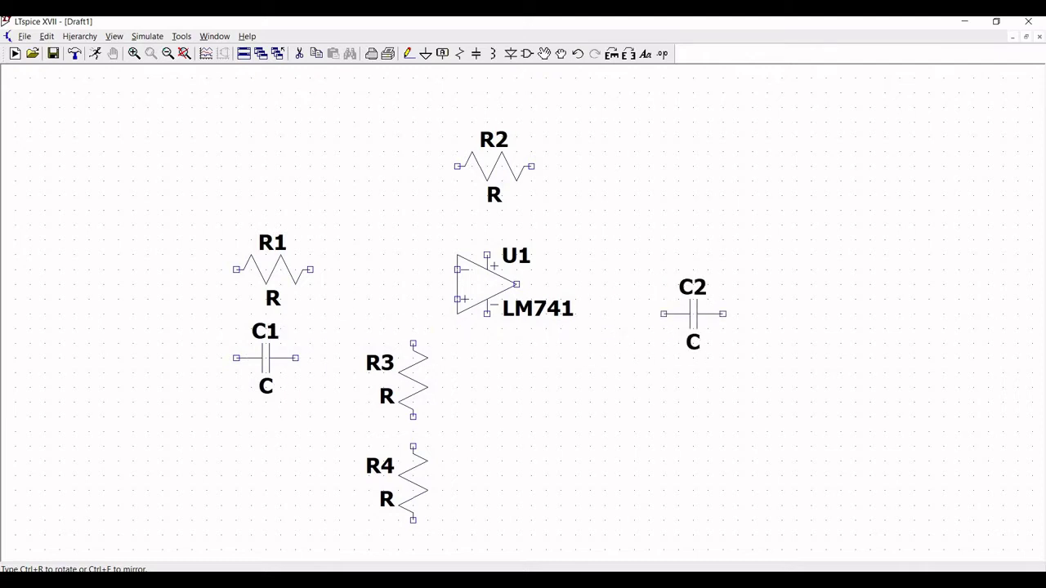
key("Escape")
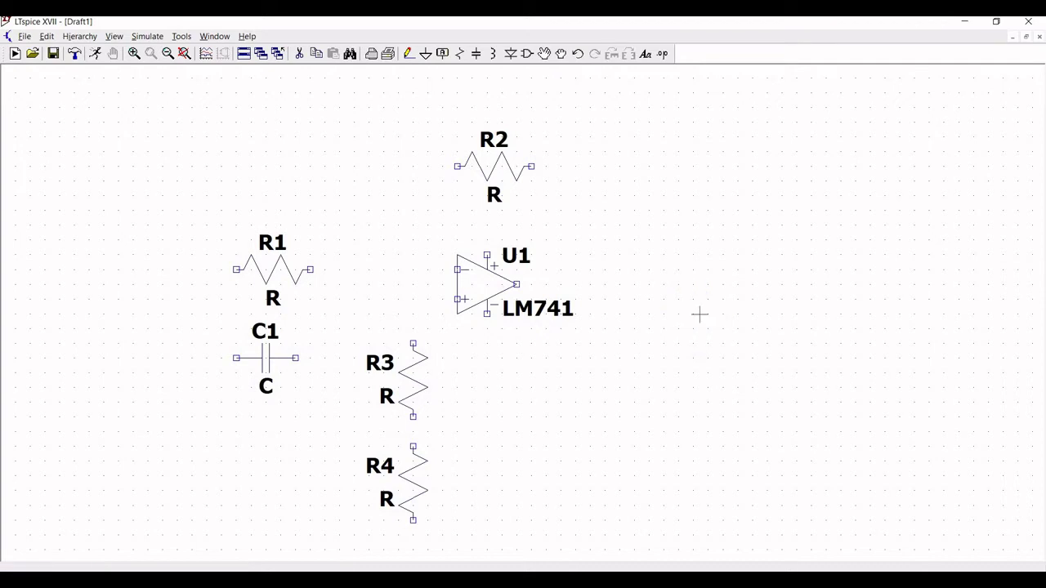
Place voltage sources V1, V2 and V3 in a row at the upper right.
left_click(531, 53)
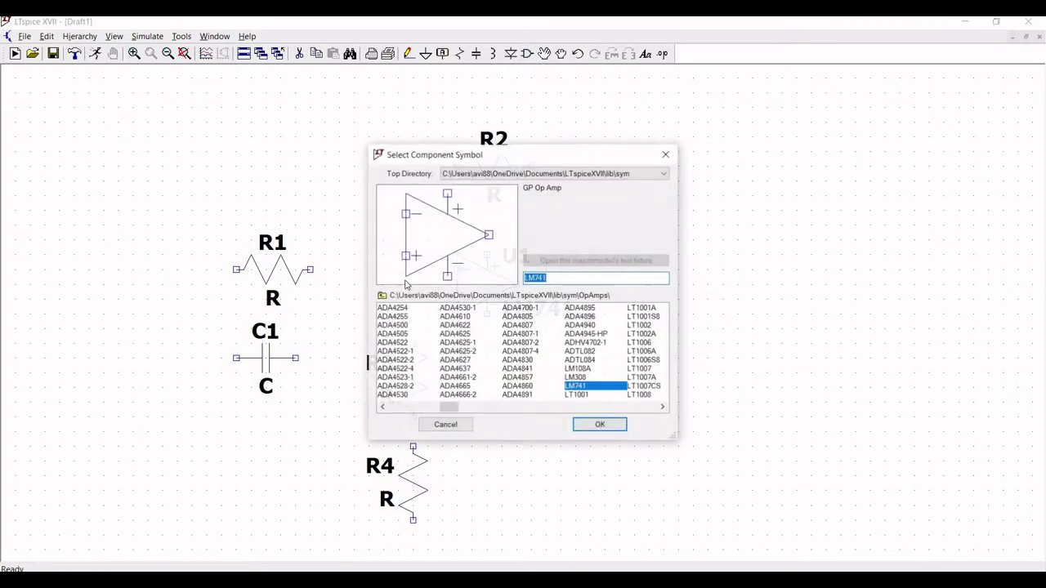
left_click(386, 297)
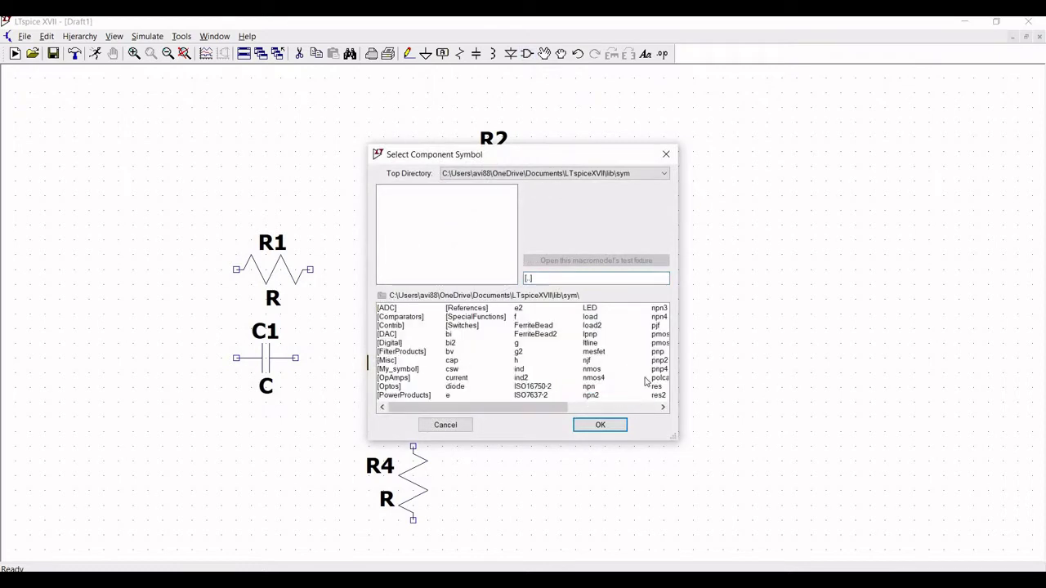
left_click(641, 407)
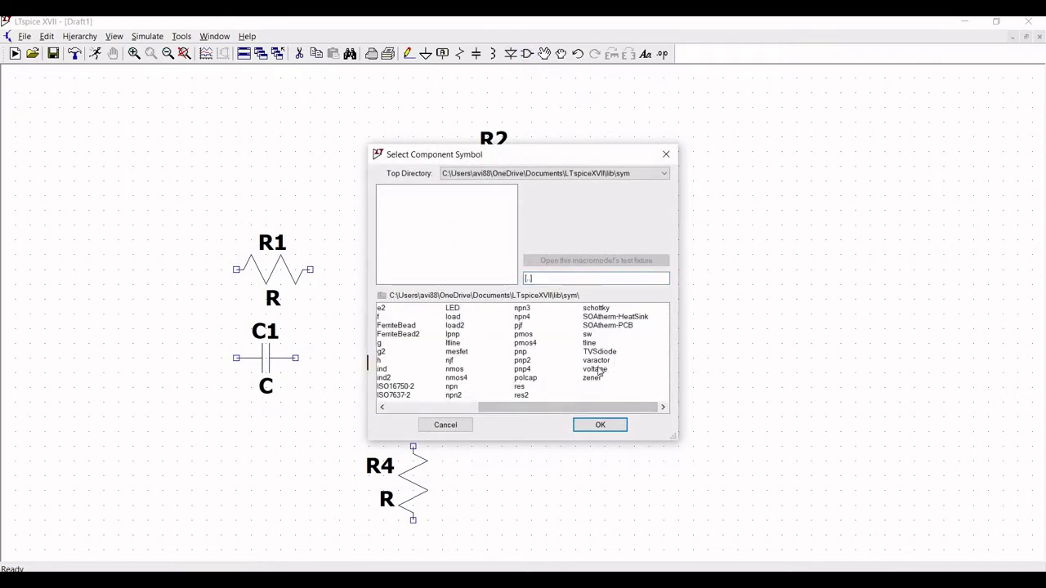
left_click(599, 371)
left_click(600, 425)
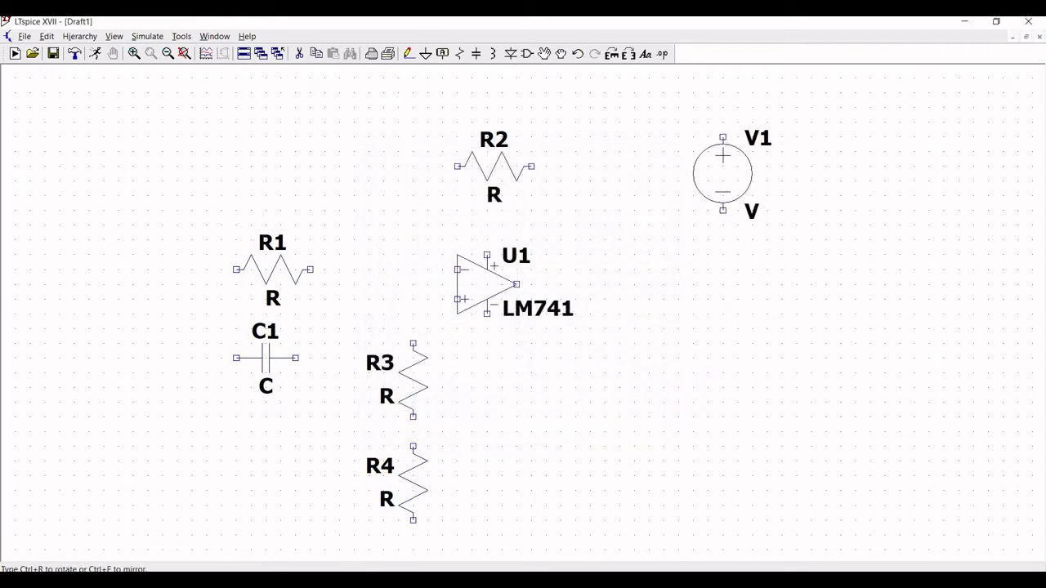
left_click(722, 173)
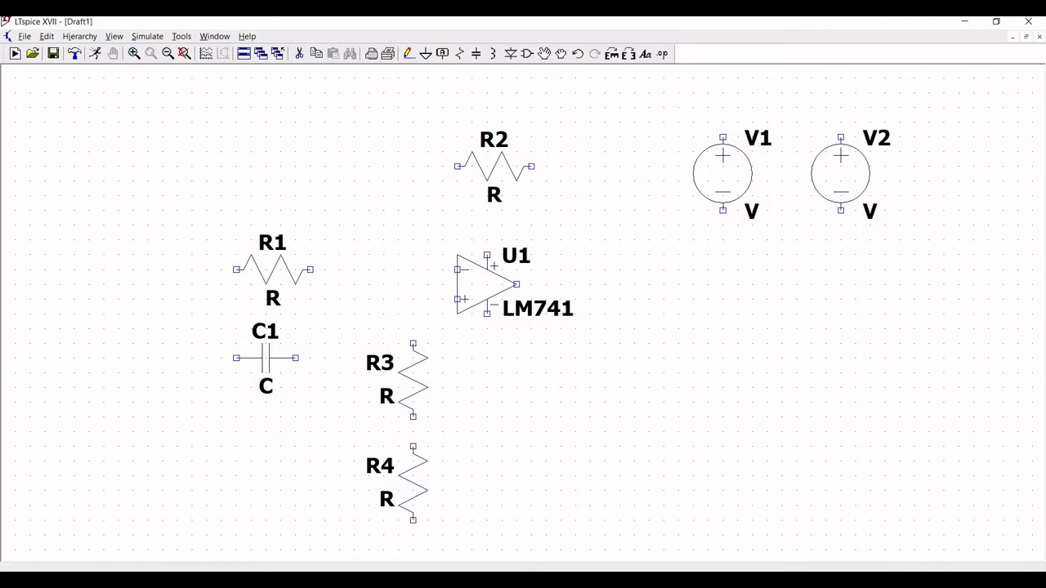
left_click(840, 173)
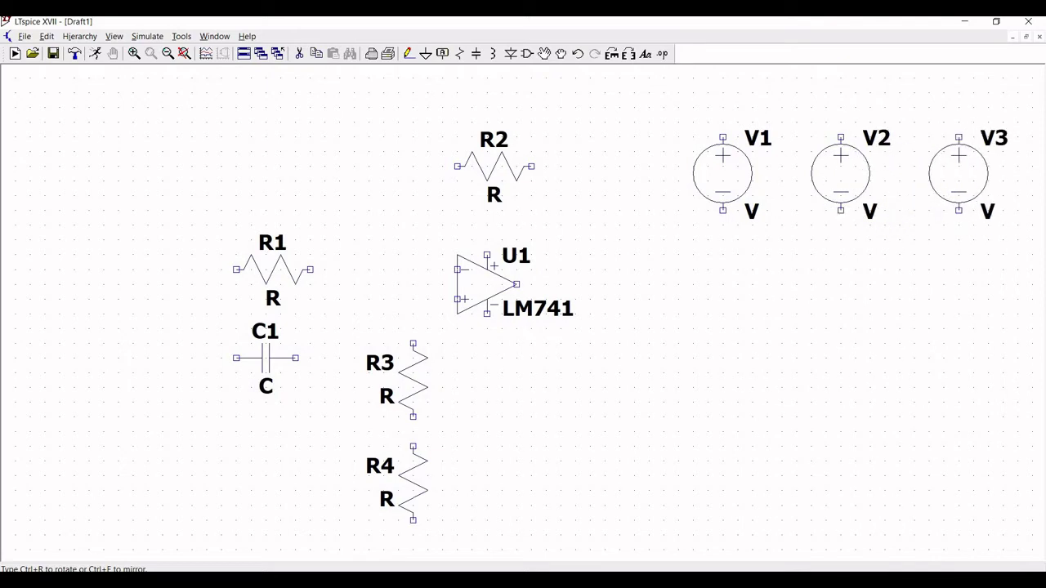
left_click(958, 173)
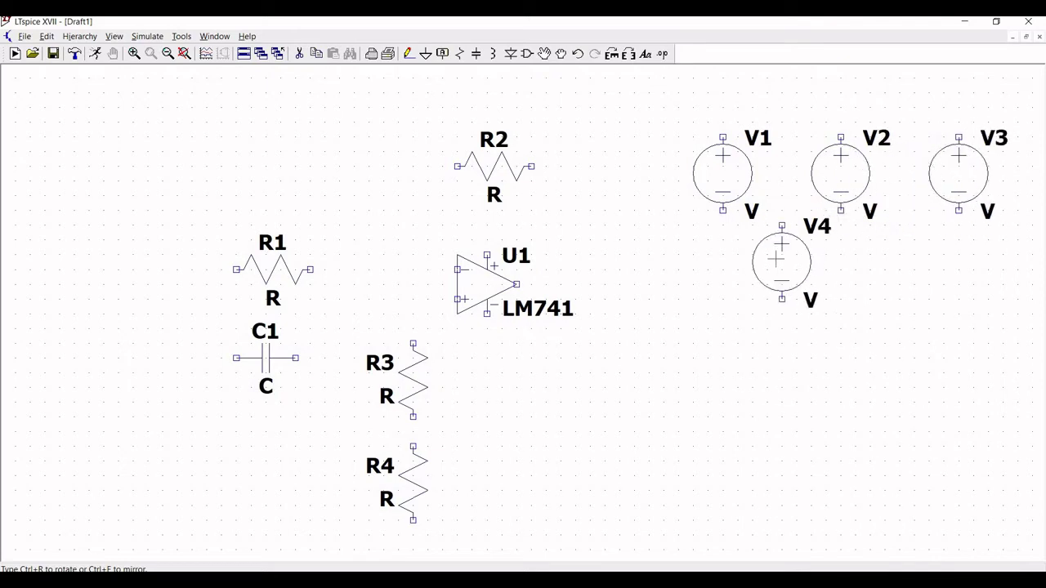
key("Escape")
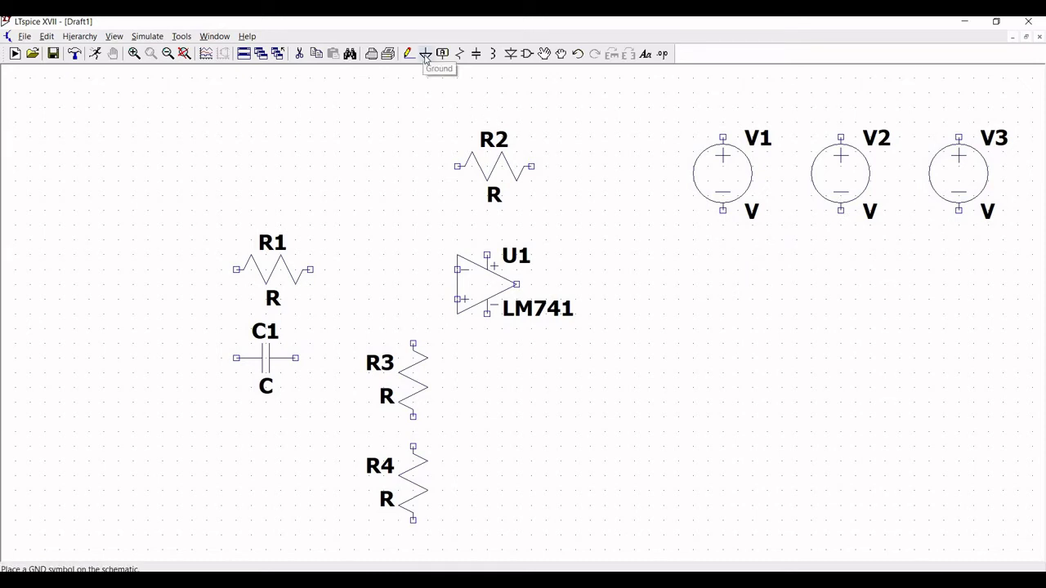
Ground the bottom terminals of V1, V2, V3 and R4.
left_click(425, 54)
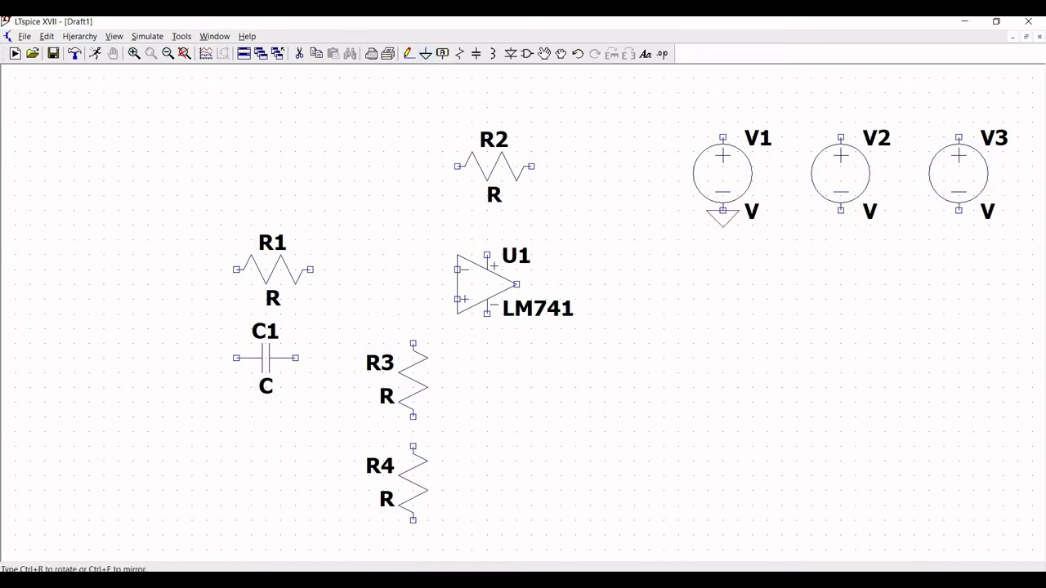
left_click(723, 211)
left_click(841, 210)
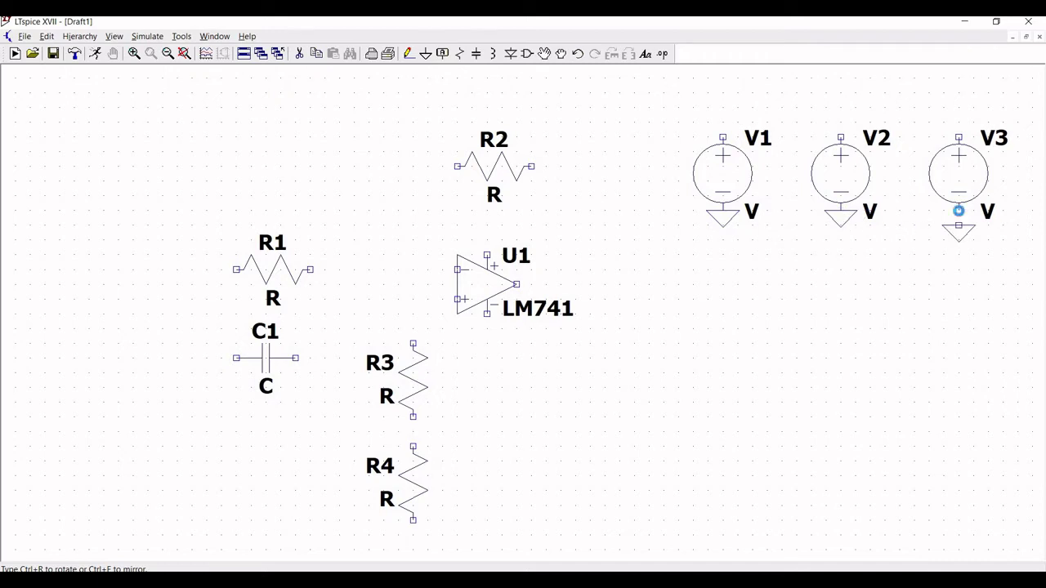
left_click(958, 211)
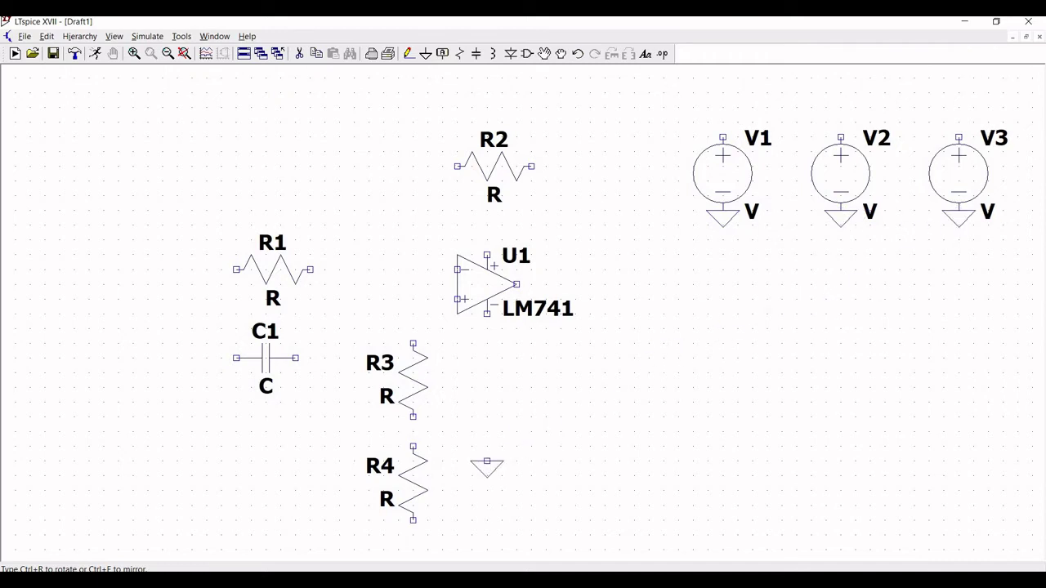
left_click(413, 520)
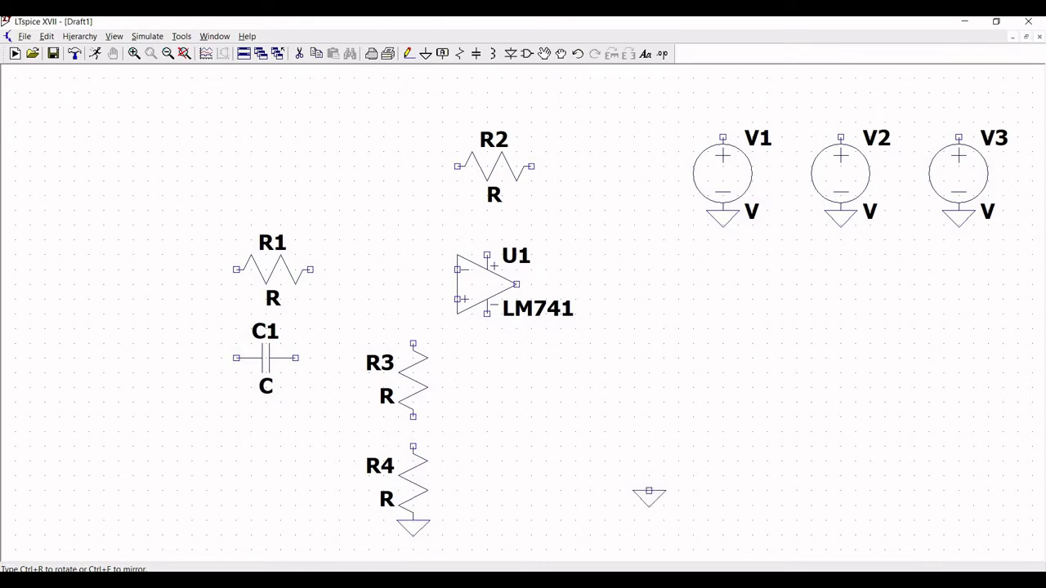
key("Escape")
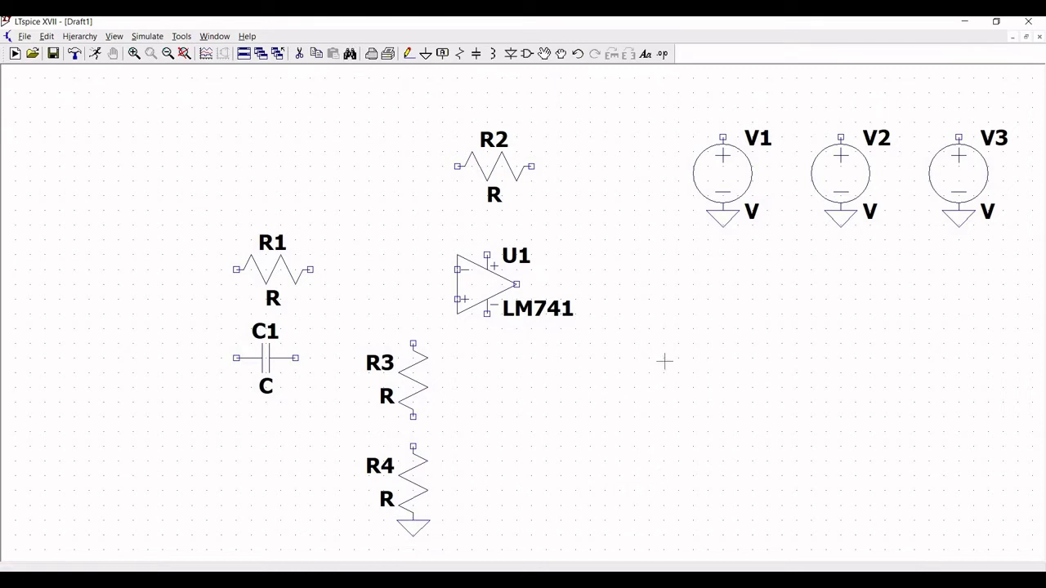
Wire R1's left pin to C1, and C1's right pin to U1's + input.
left_click(408, 54)
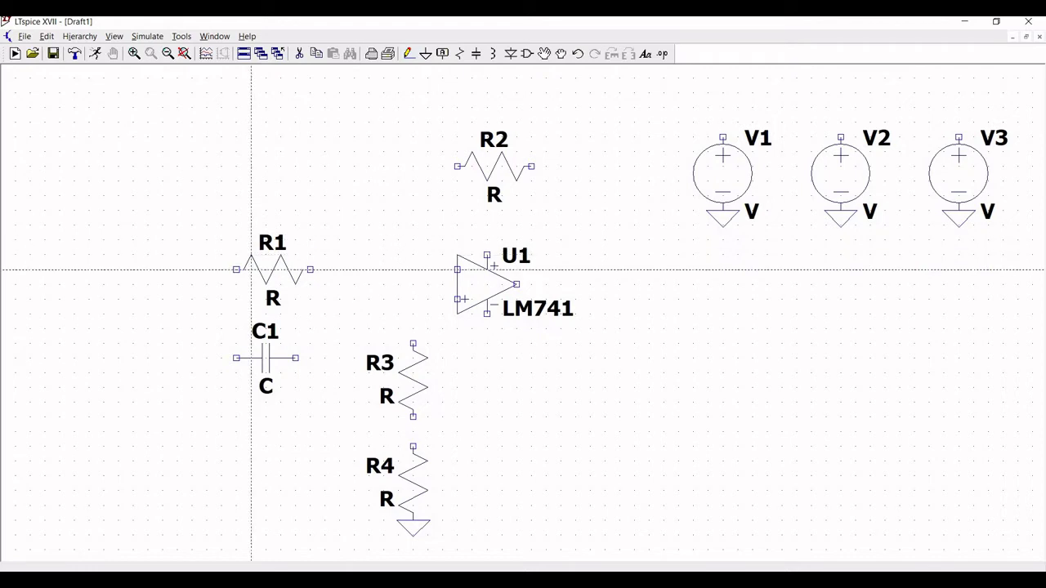
left_click(236, 268)
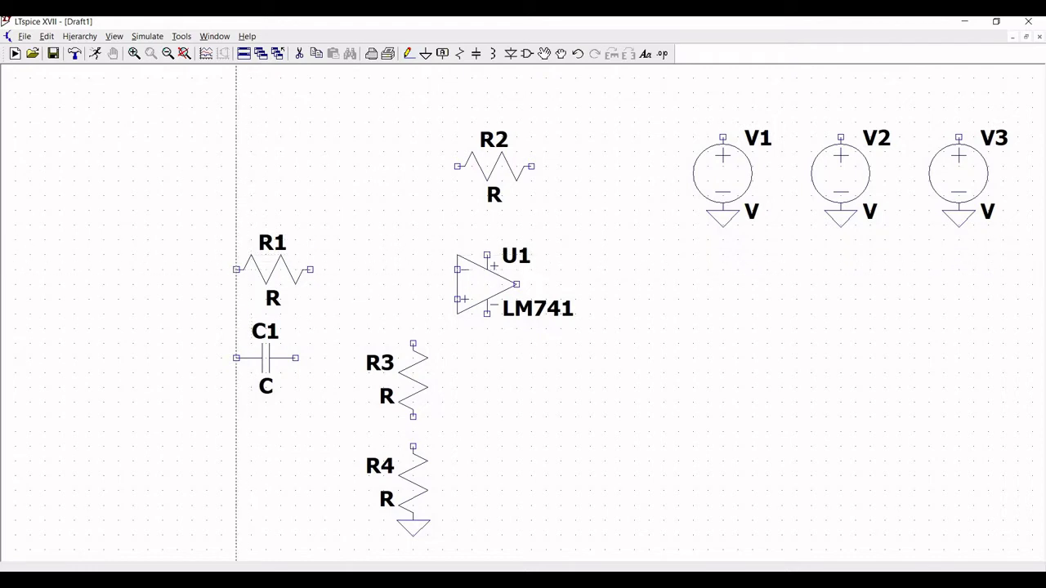
left_click(177, 357)
left_click(236, 357)
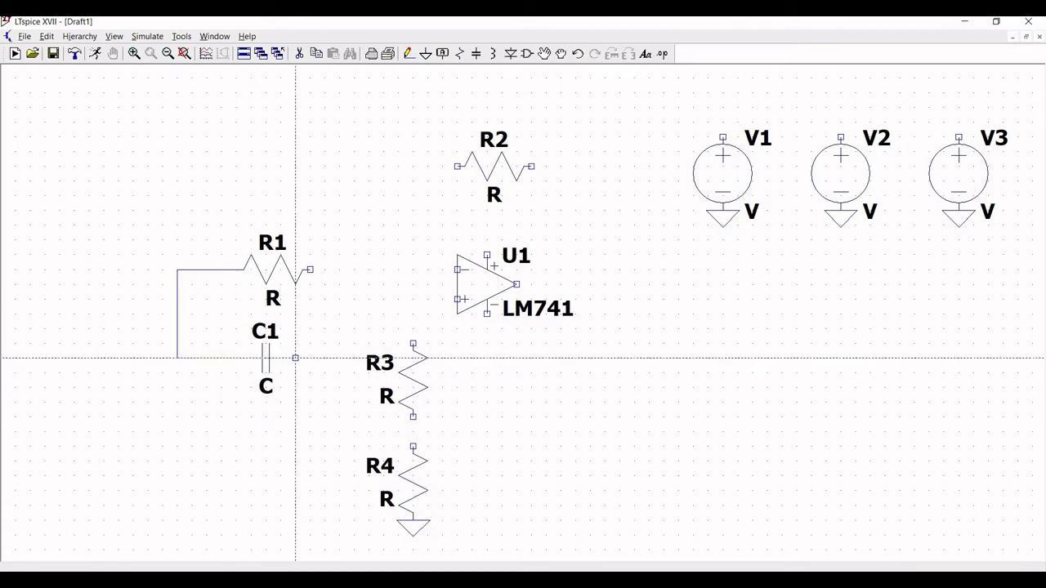
left_click(295, 357)
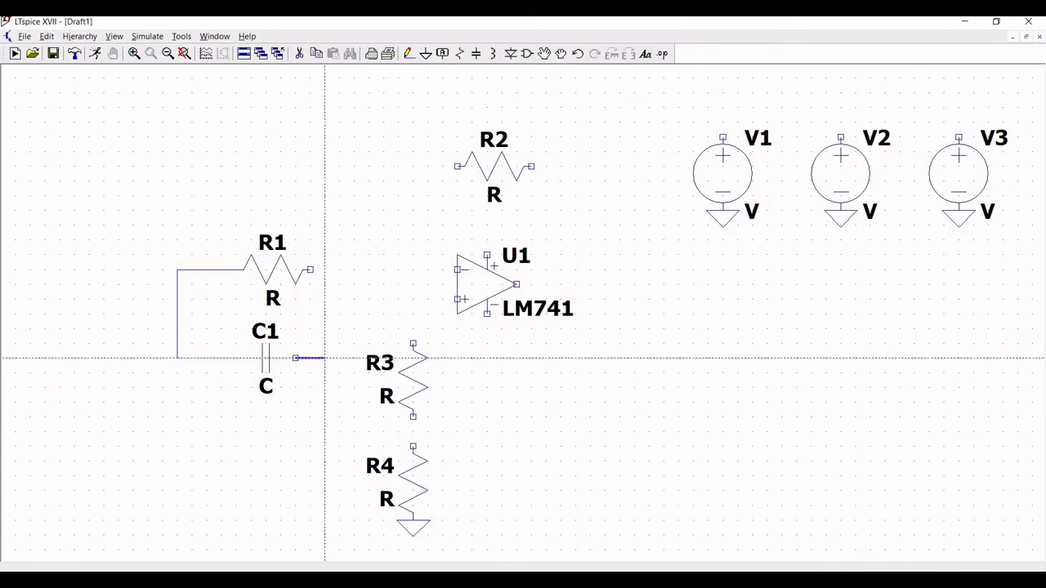
left_click(354, 357)
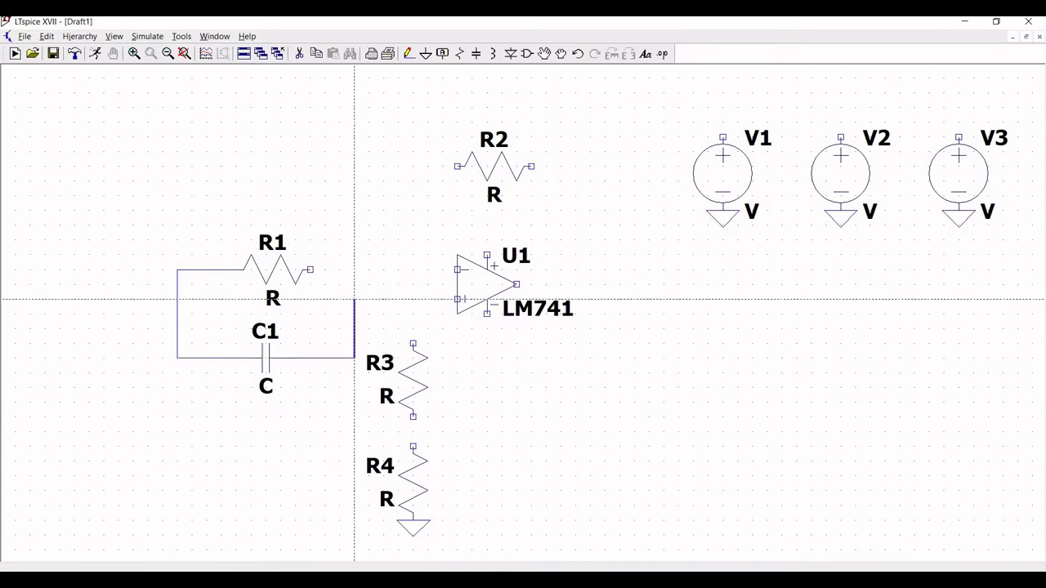
left_click(354, 300)
left_click(457, 299)
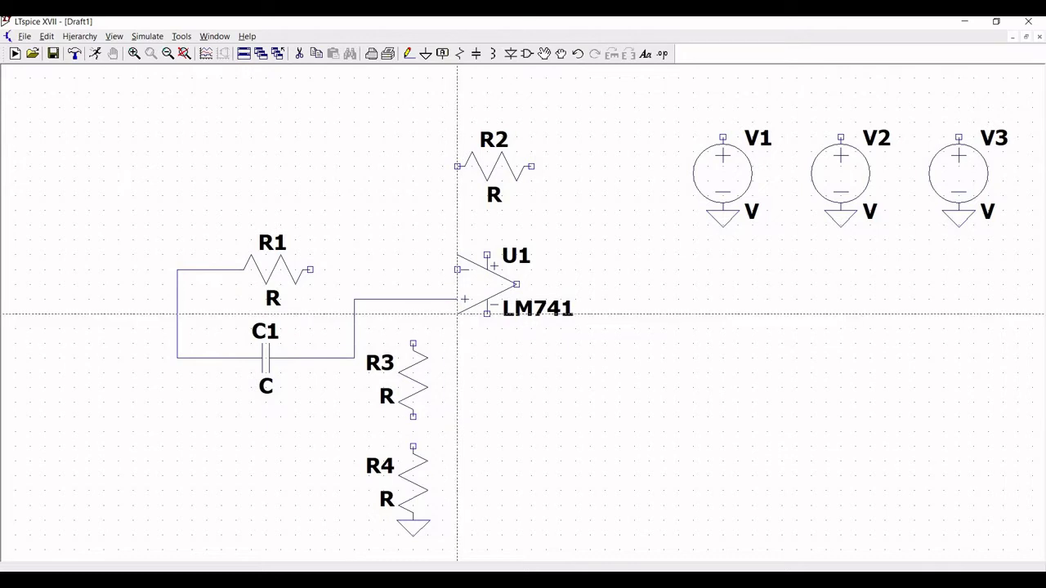
key("Escape")
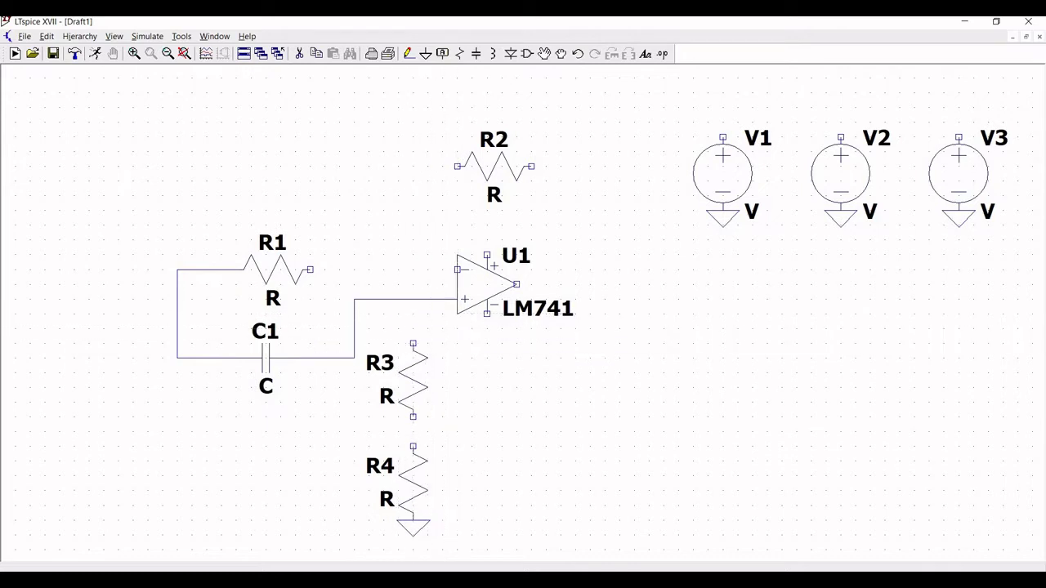
Connect R3's top to the + input wire and its bottom to R4.
key("F3")
left_click(414, 344)
left_click(413, 299)
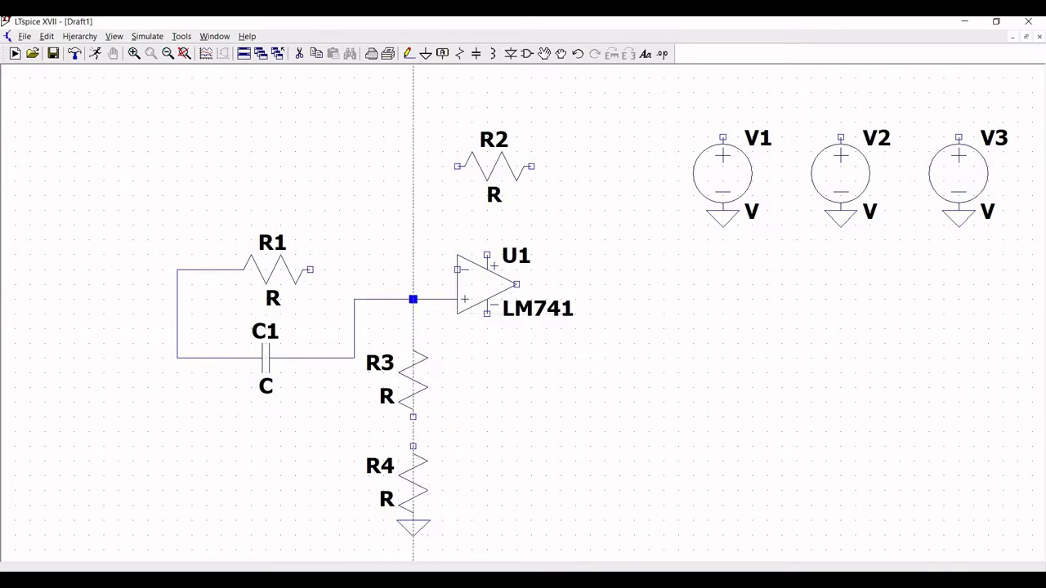
left_click(414, 416)
left_click(413, 446)
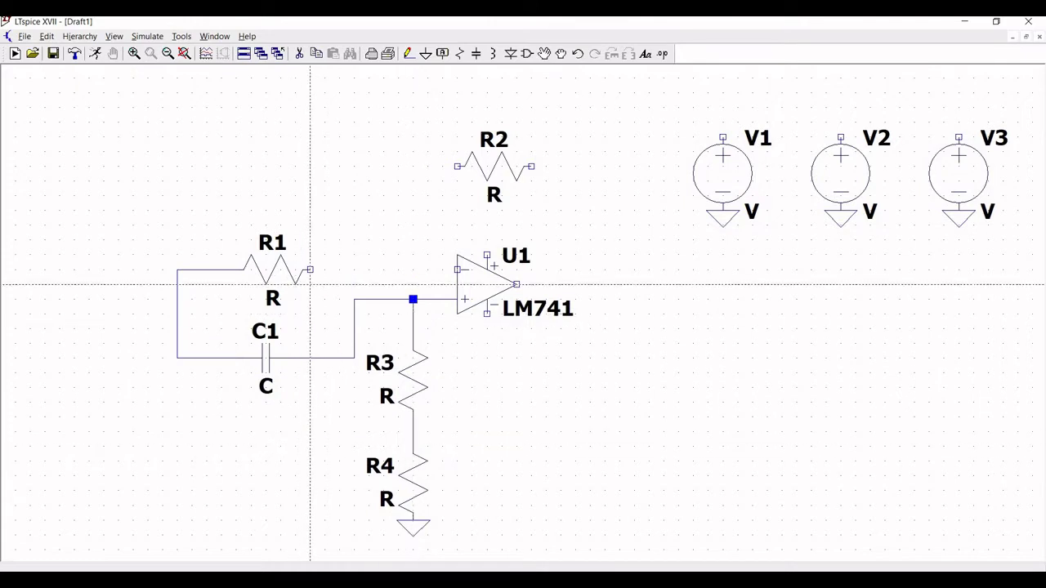
Wire R1 to U1's − input and route R2 as feedback to U1's output.
left_click(311, 269)
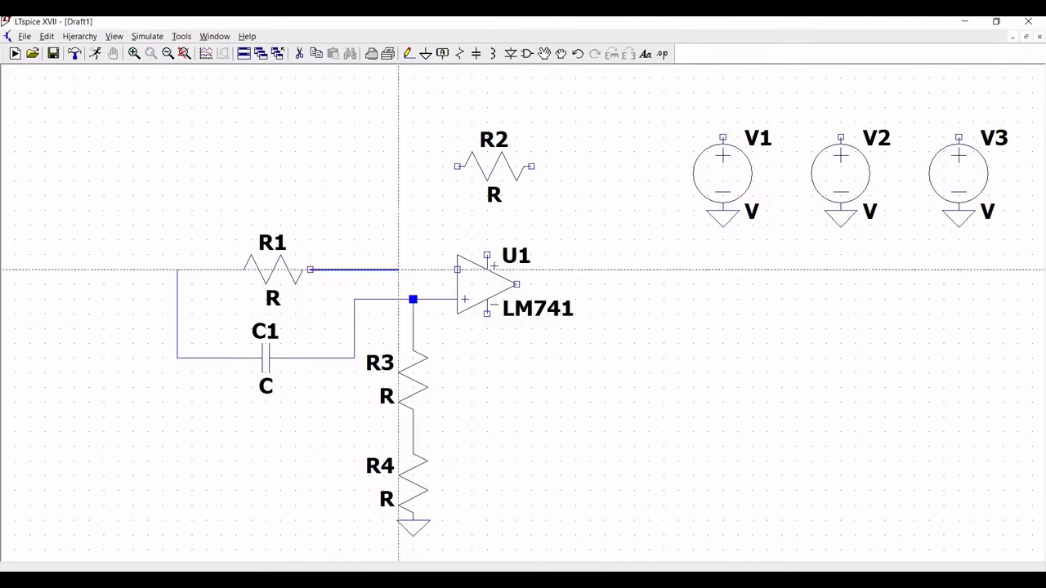
left_click(457, 268)
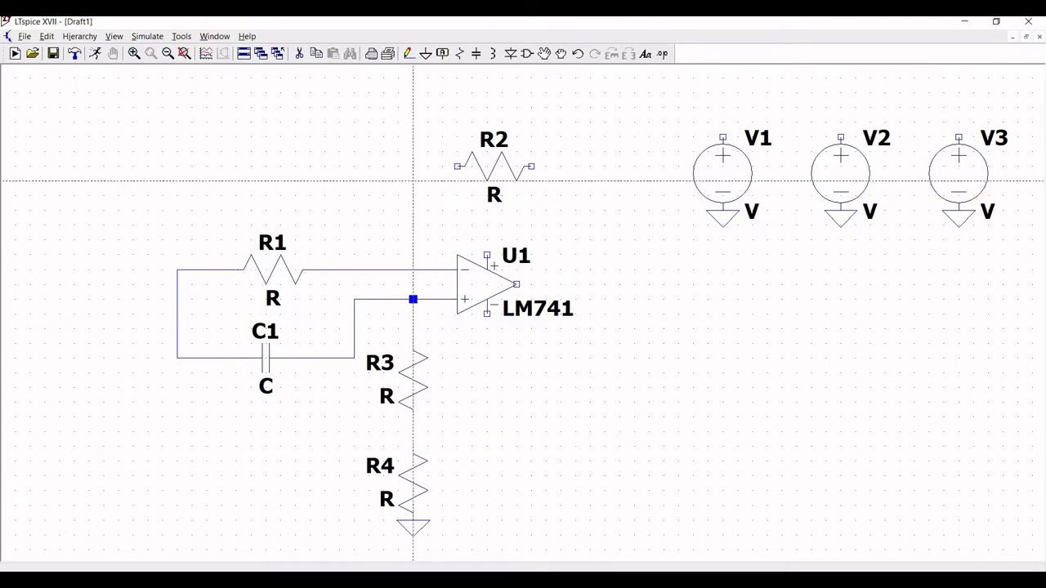
left_click(457, 166)
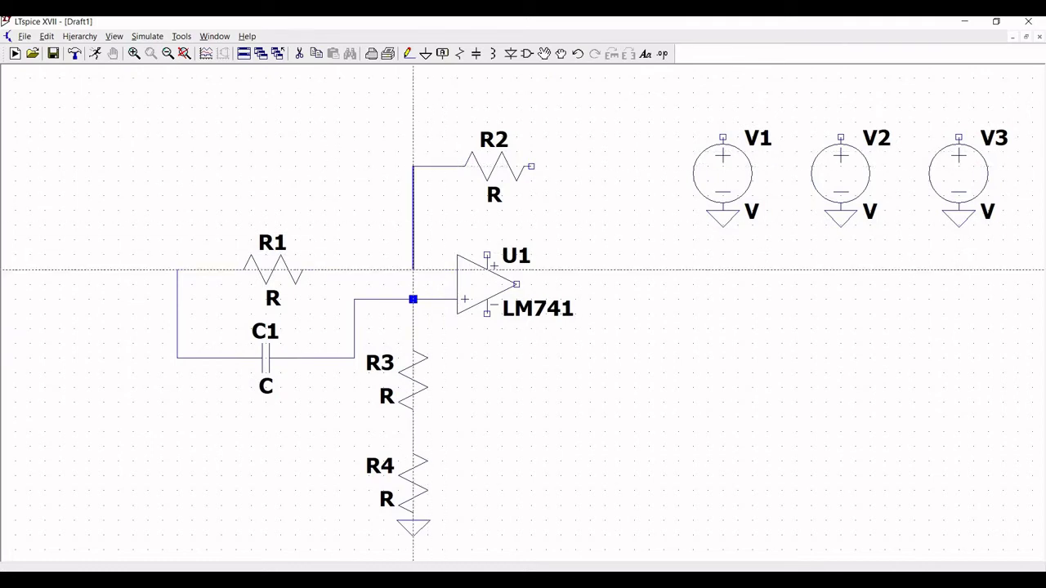
left_click(413, 269)
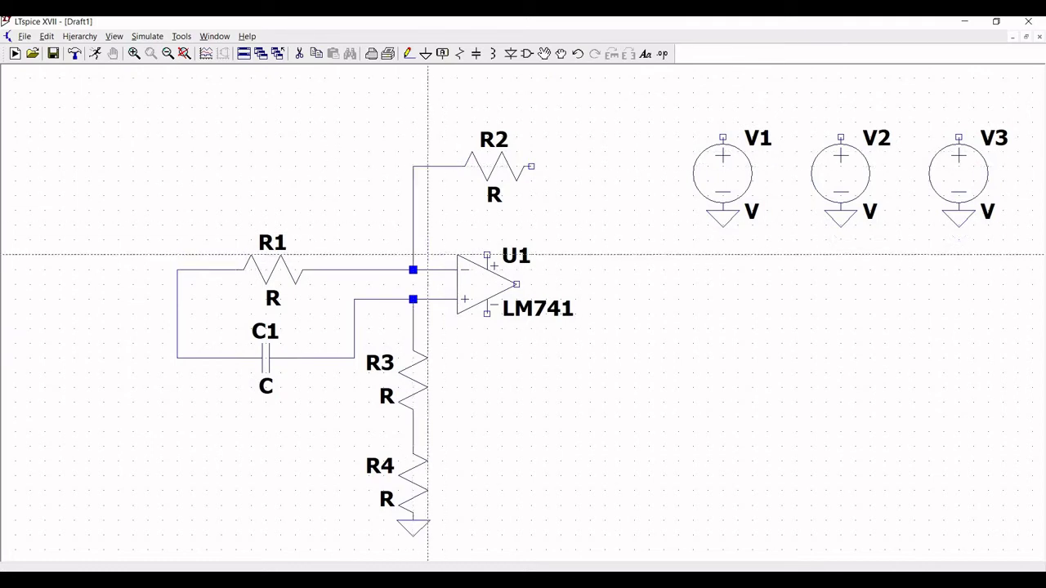
left_click(531, 166)
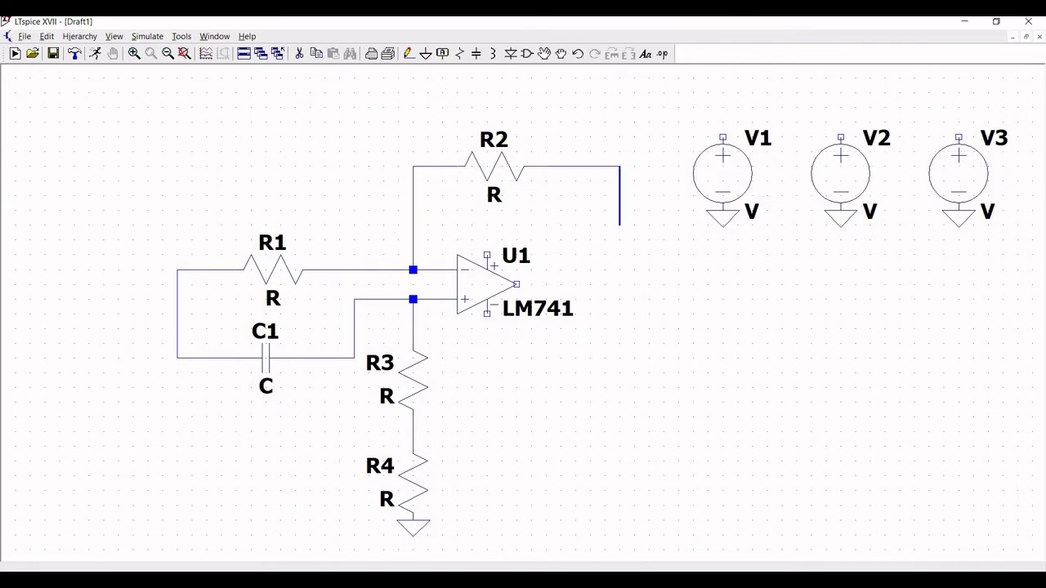
left_click(619, 283)
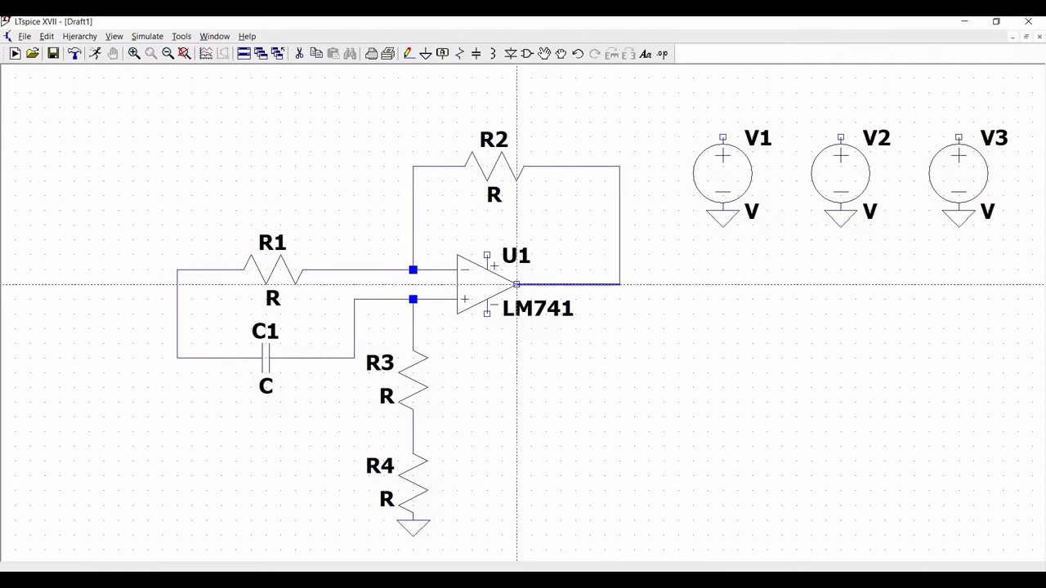
left_click(516, 283)
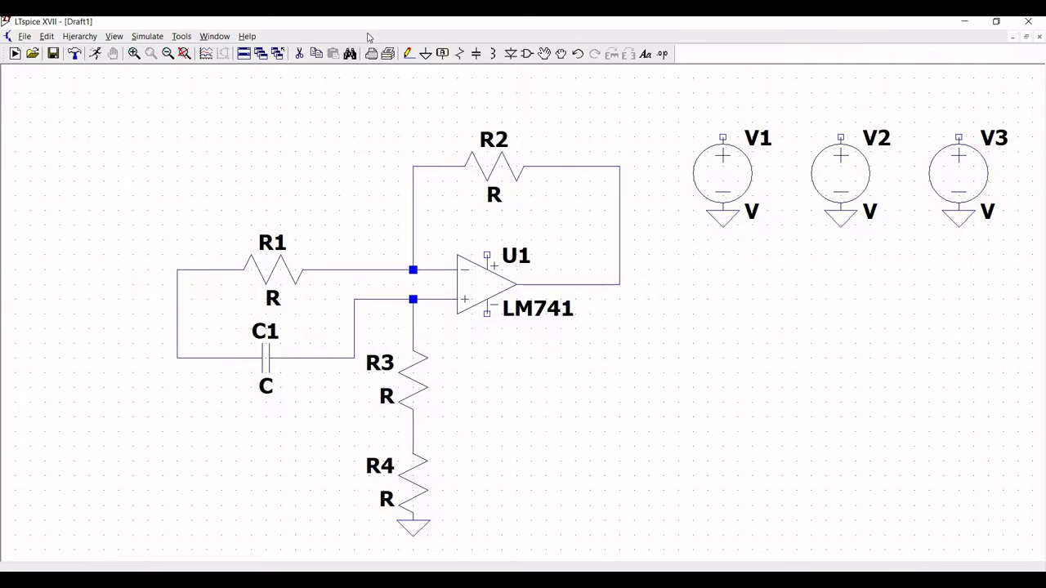
Draw short leads upward from the top pins of V1, V2 and V3 to equal height.
left_click(406, 54)
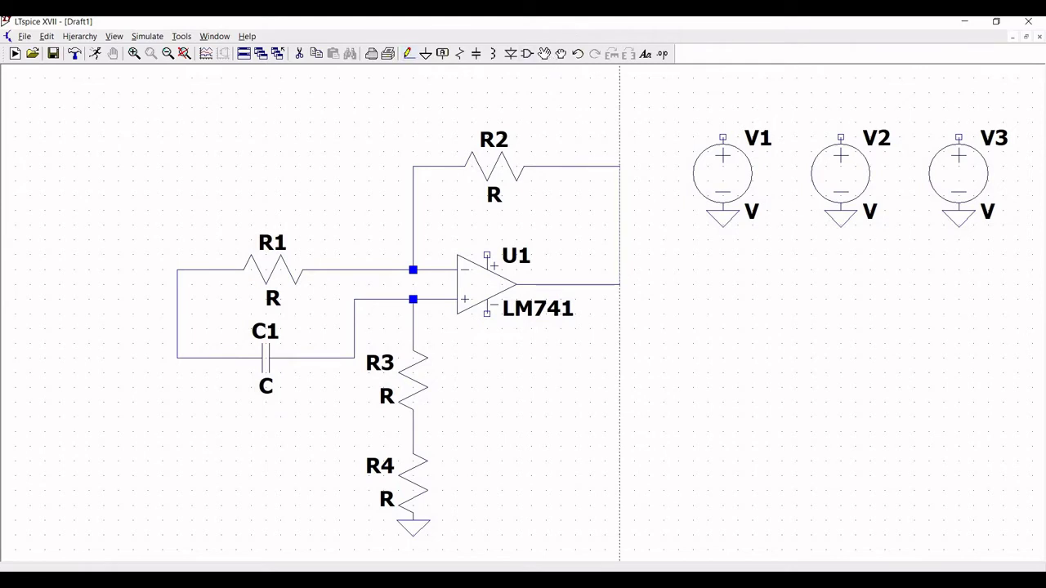
left_click(722, 137)
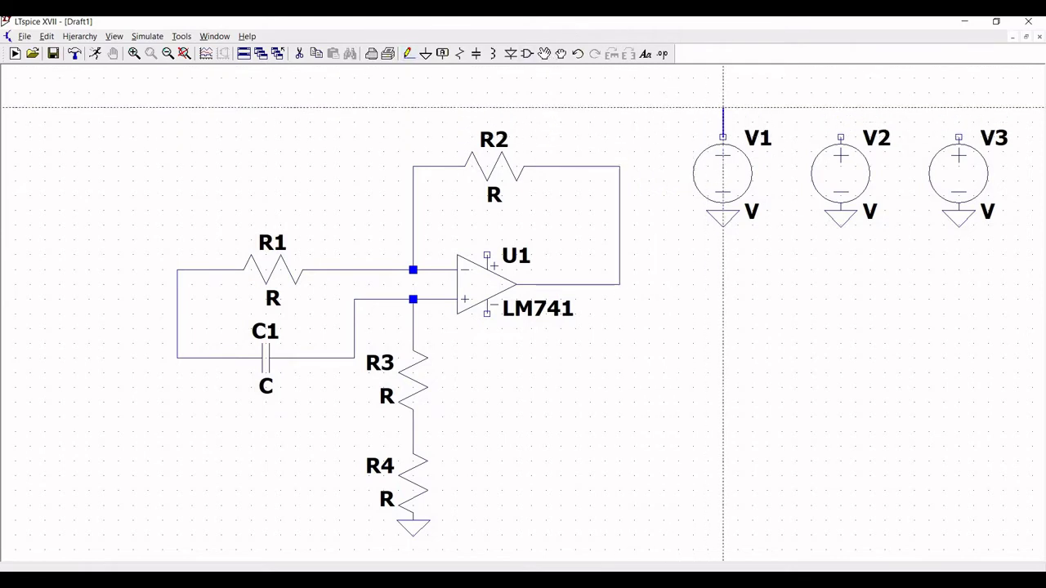
left_click(723, 106)
key("Escape")
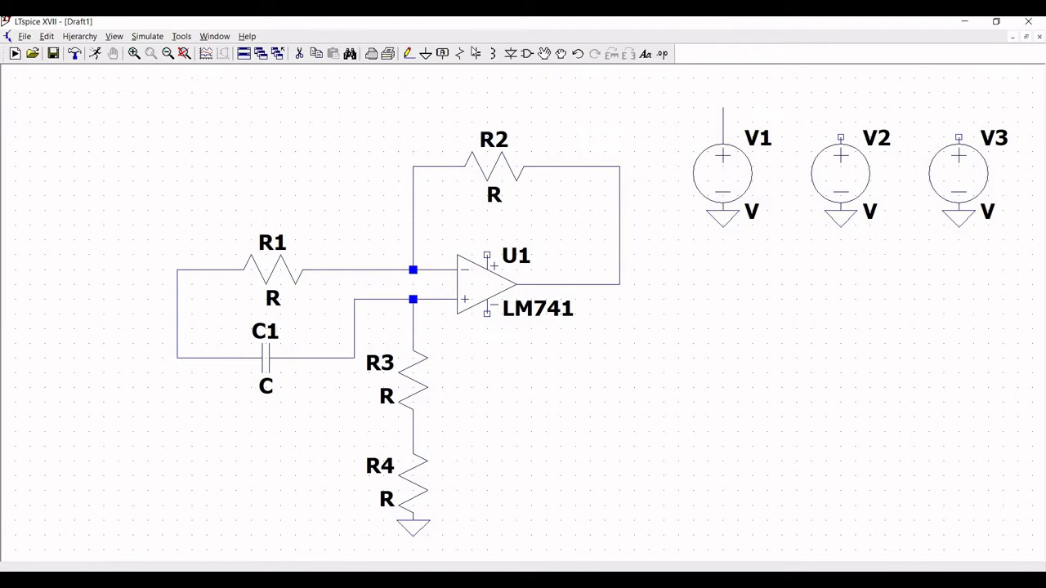
left_click(407, 54)
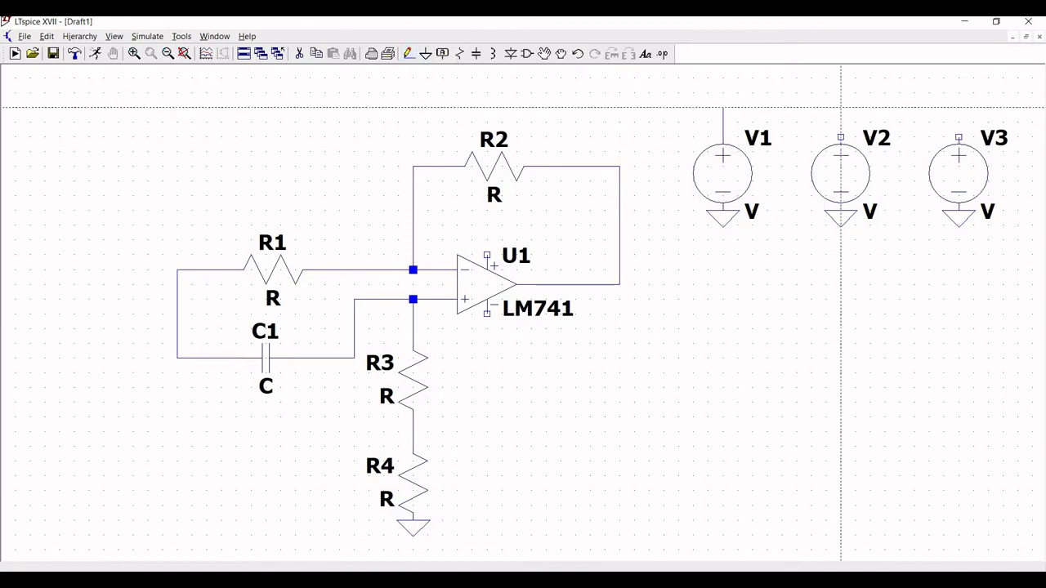
left_click(841, 137)
left_click(840, 107)
right_click(841, 106)
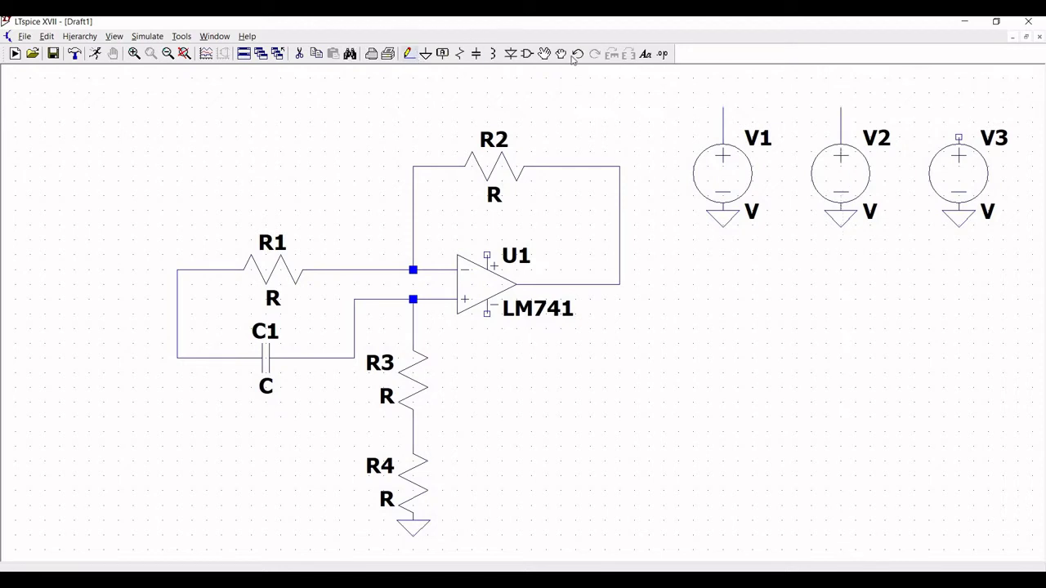
left_click(958, 137)
left_click(959, 107)
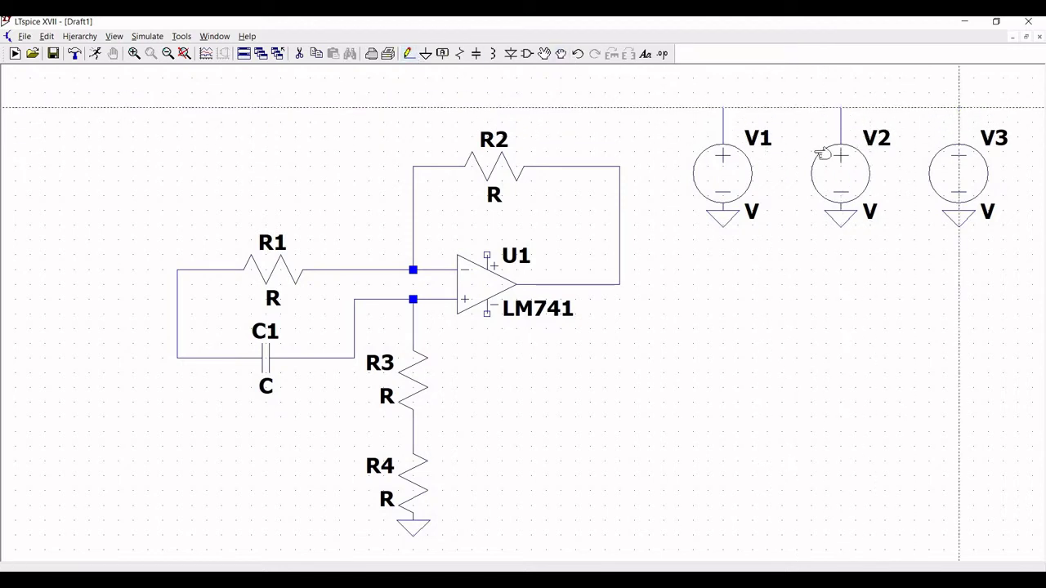
key("Escape")
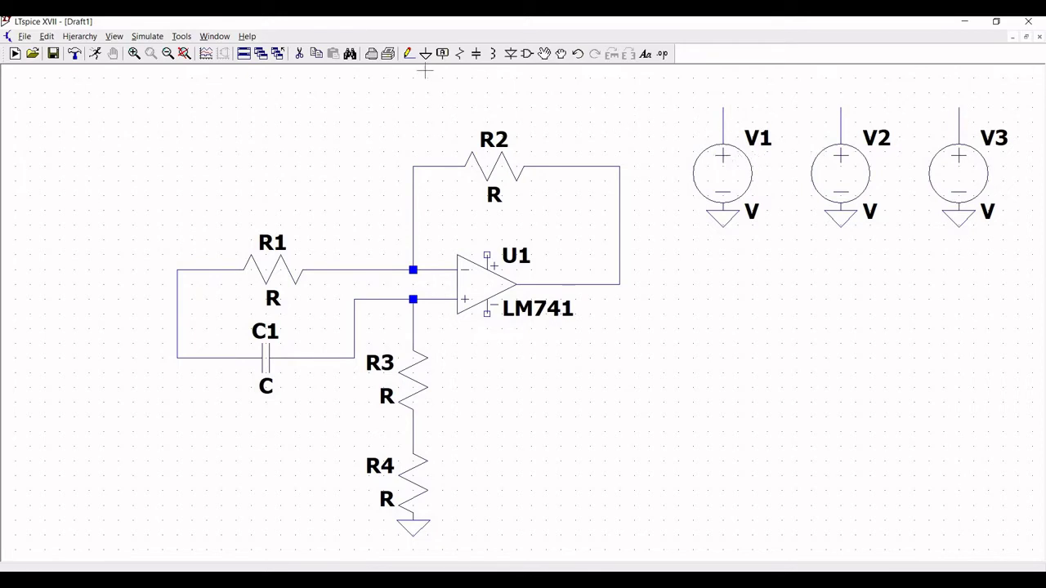
Set V1's DC value to 12 V and V2's to -12 V.
right_click(722, 168)
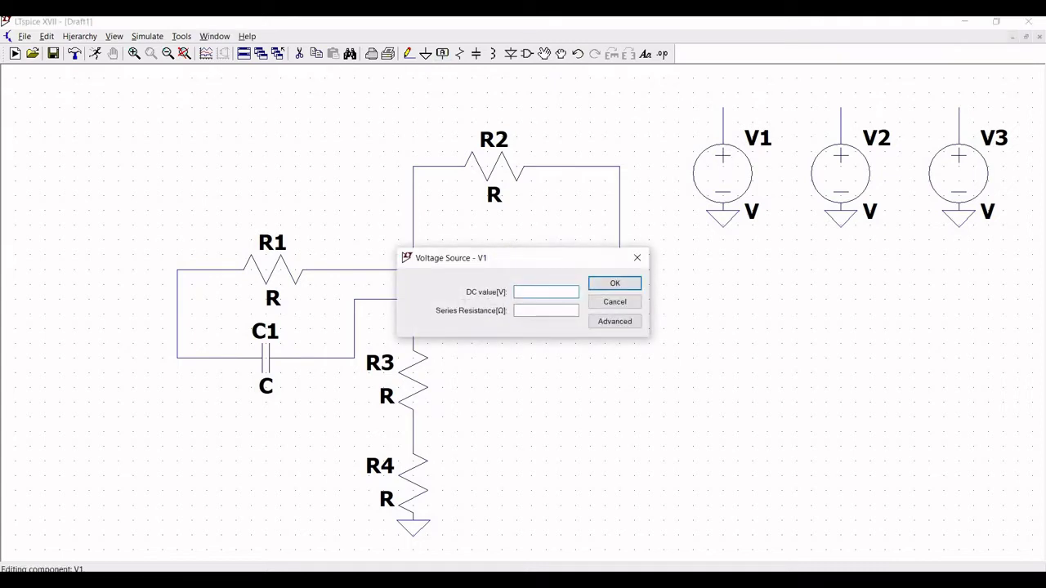
left_click(628, 284)
right_click(864, 189)
left_click(613, 284)
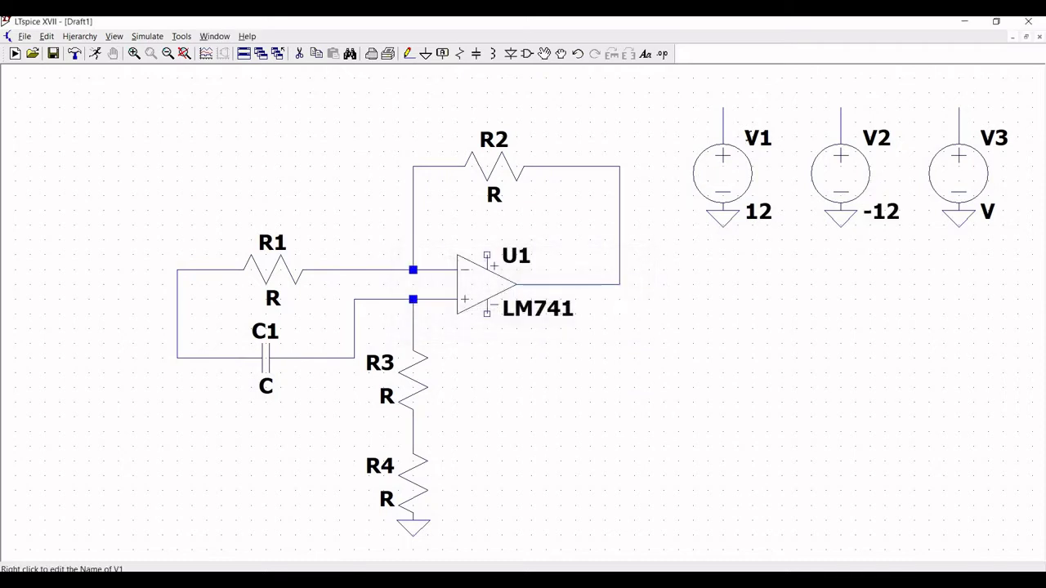
Rename source V1 to Vcc and source V2 to Vee.
right_click(748, 139)
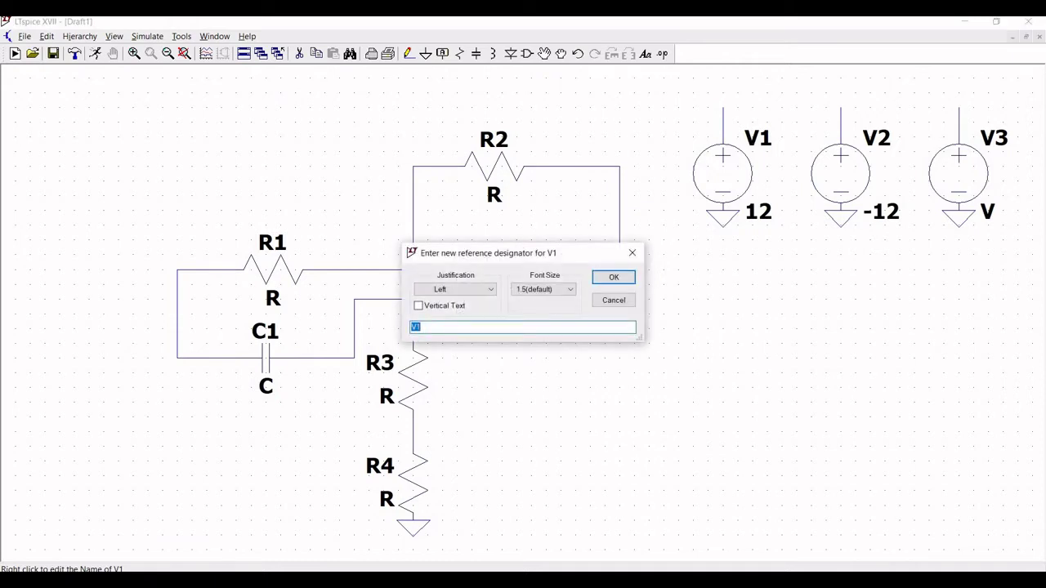
type("Vcc")
left_click(614, 278)
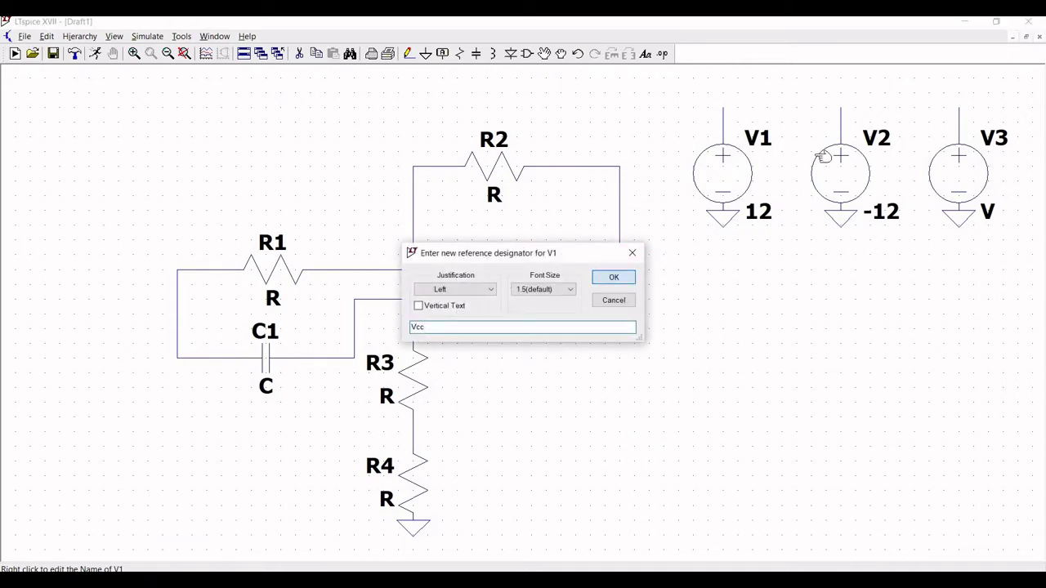
right_click(884, 137)
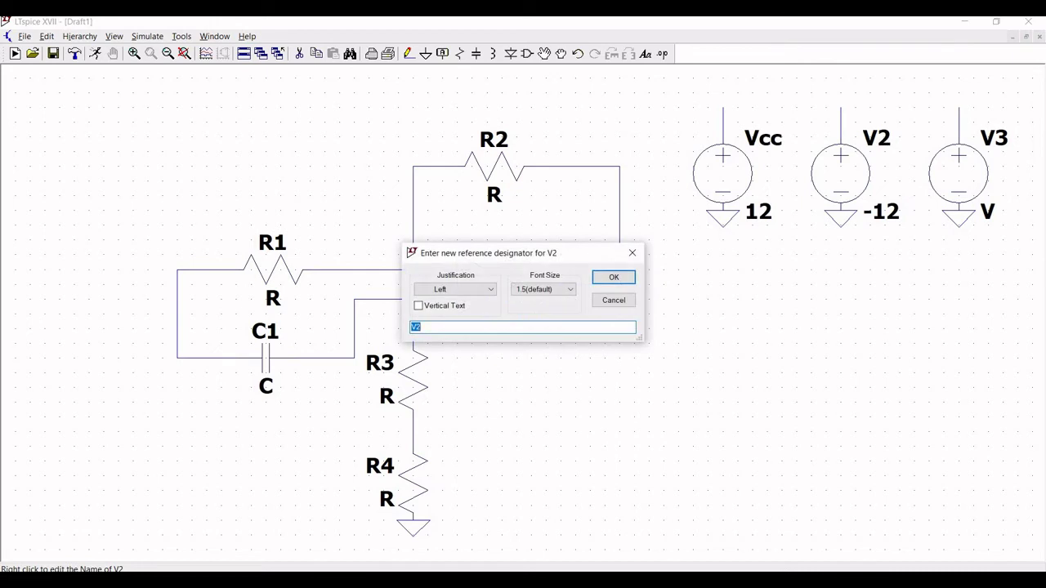
type("Vee")
left_click(628, 278)
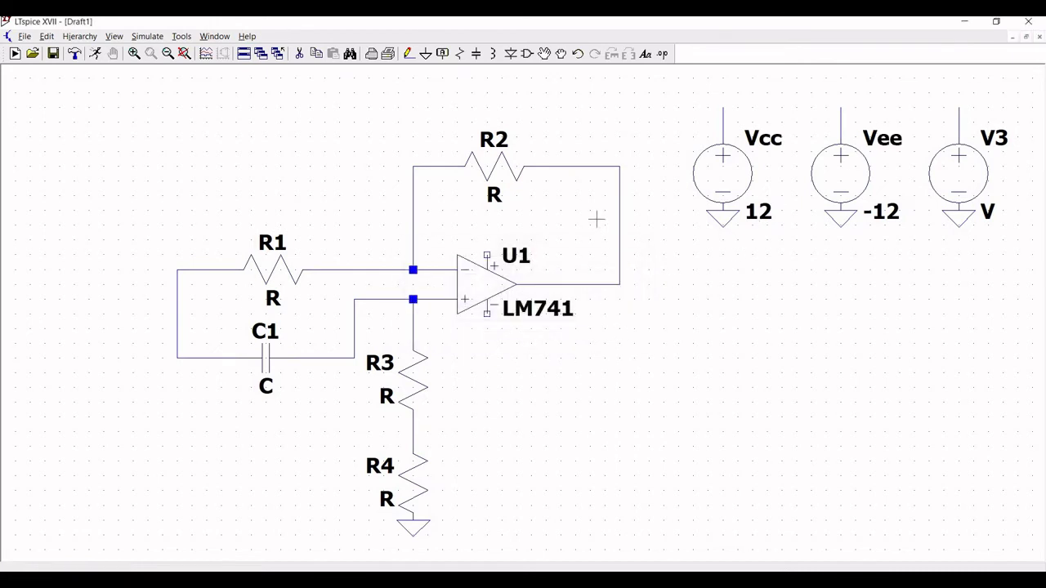
Draw short wires up and down from U1's two supply pins.
left_click(407, 55)
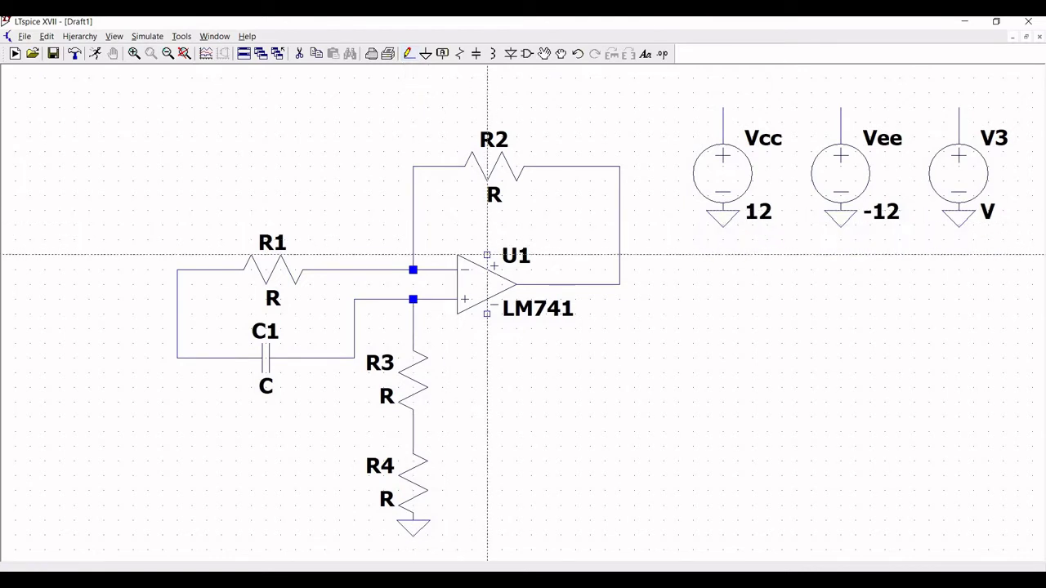
left_click(487, 255)
left_click(487, 224)
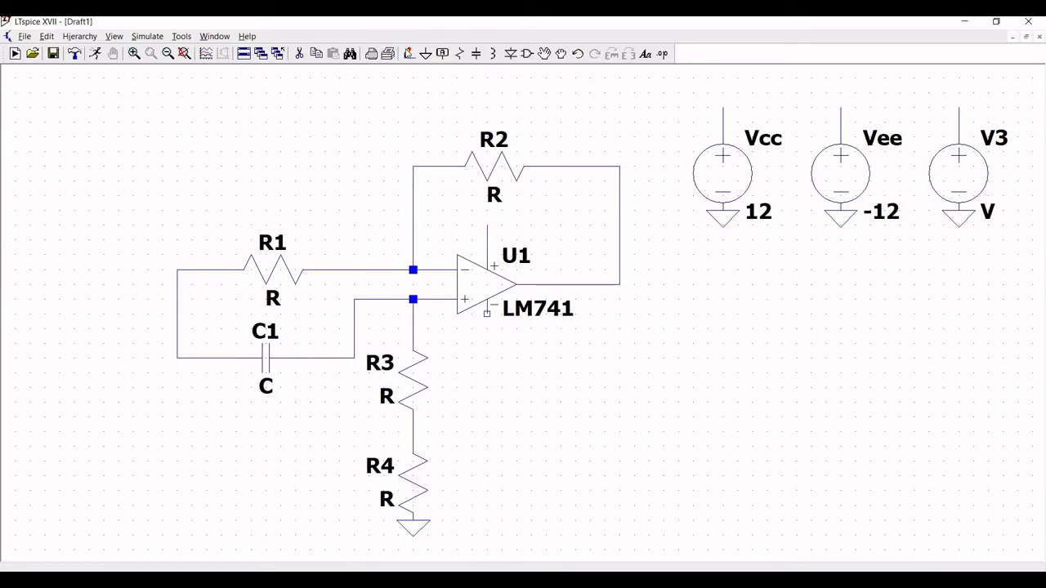
left_click(486, 314)
left_click(489, 357)
Place a vertical Vcc net label on the top supply wire.
left_click(442, 53)
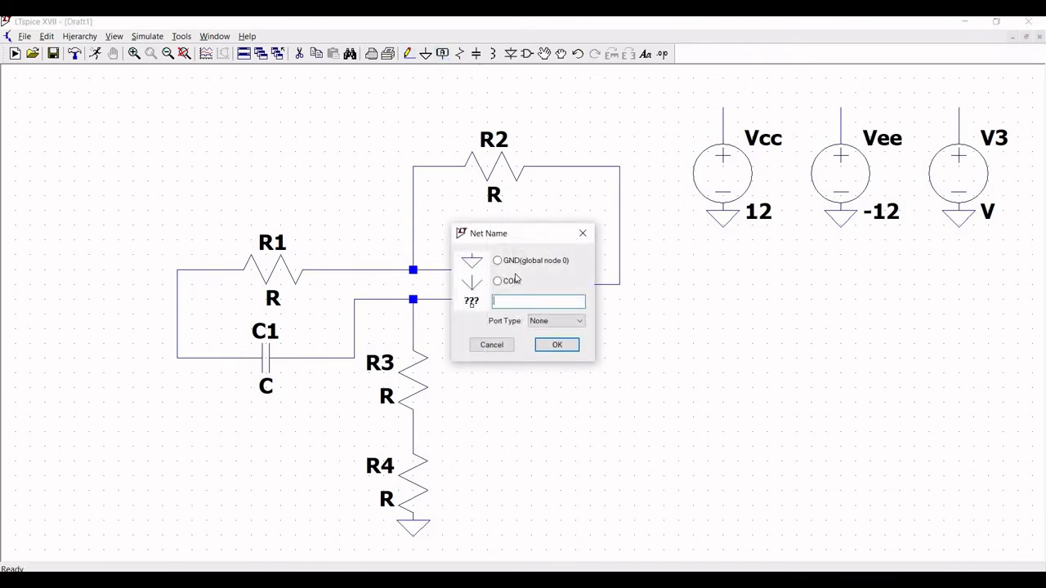
type("Vcc")
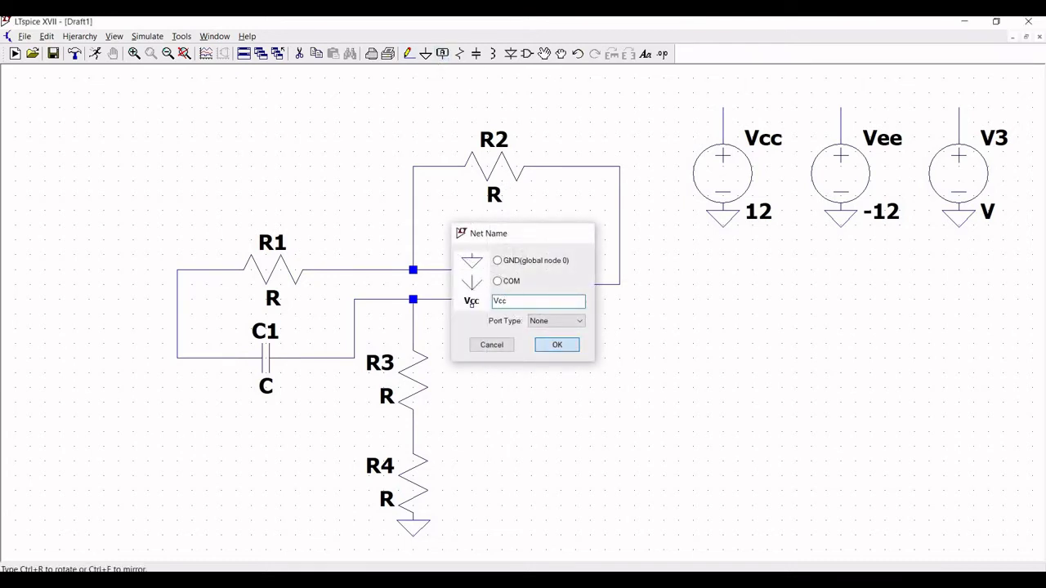
left_click(556, 344)
left_click(486, 239)
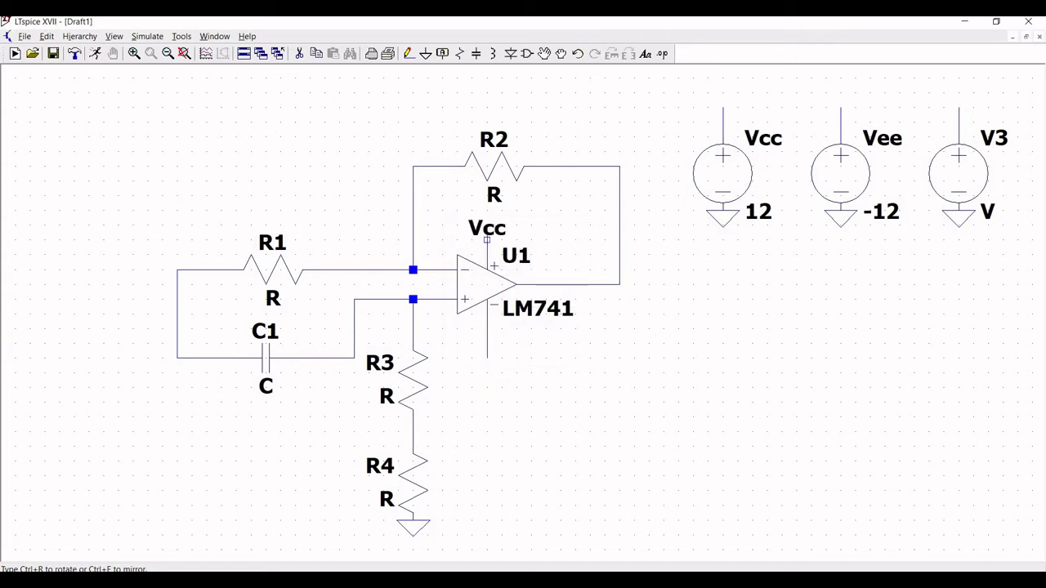
key("ctrl+r")
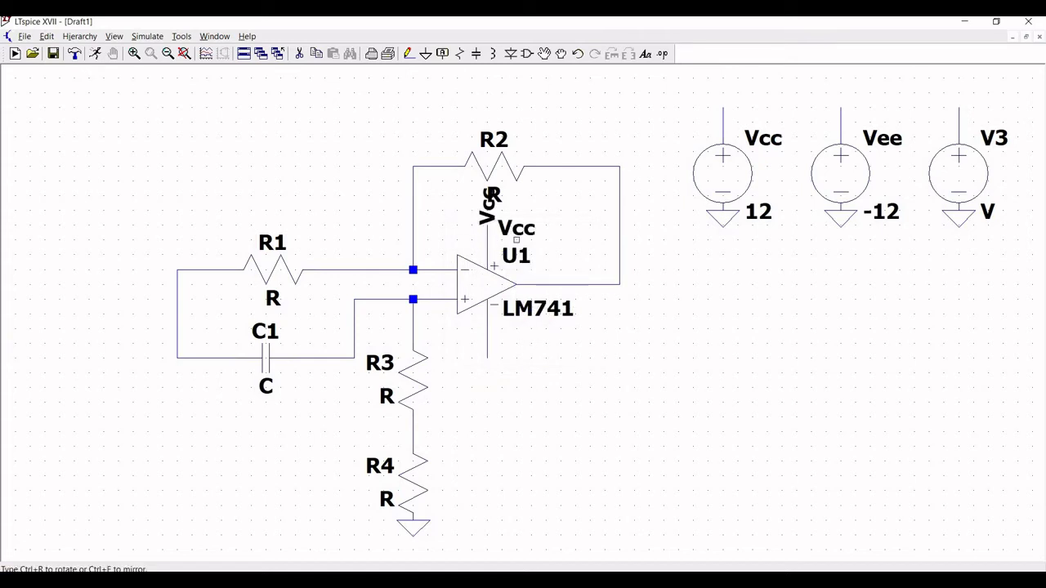
key("Escape")
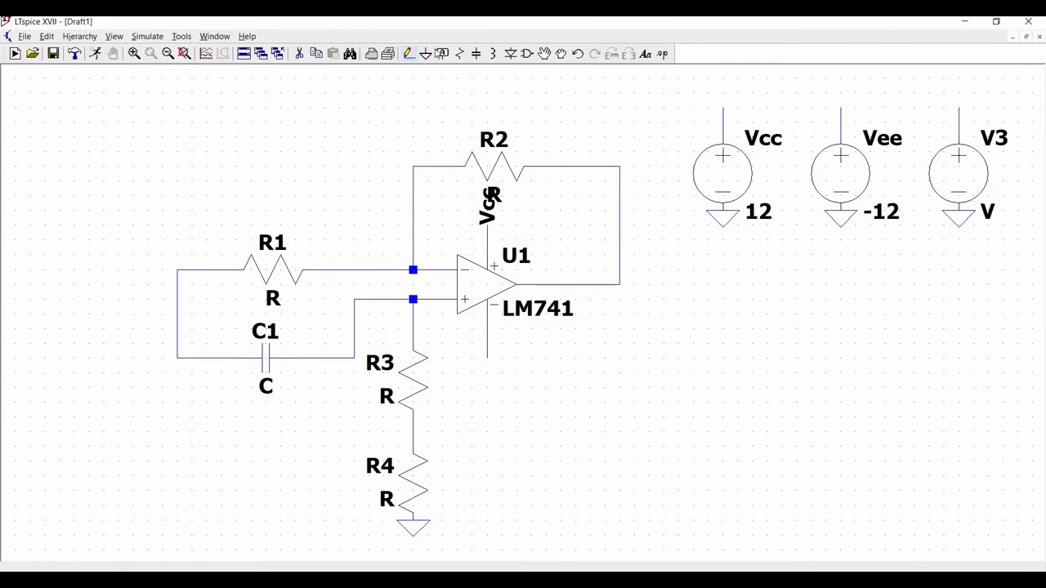
Place a vertical Vee net label on the bottom supply wire.
left_click(442, 53)
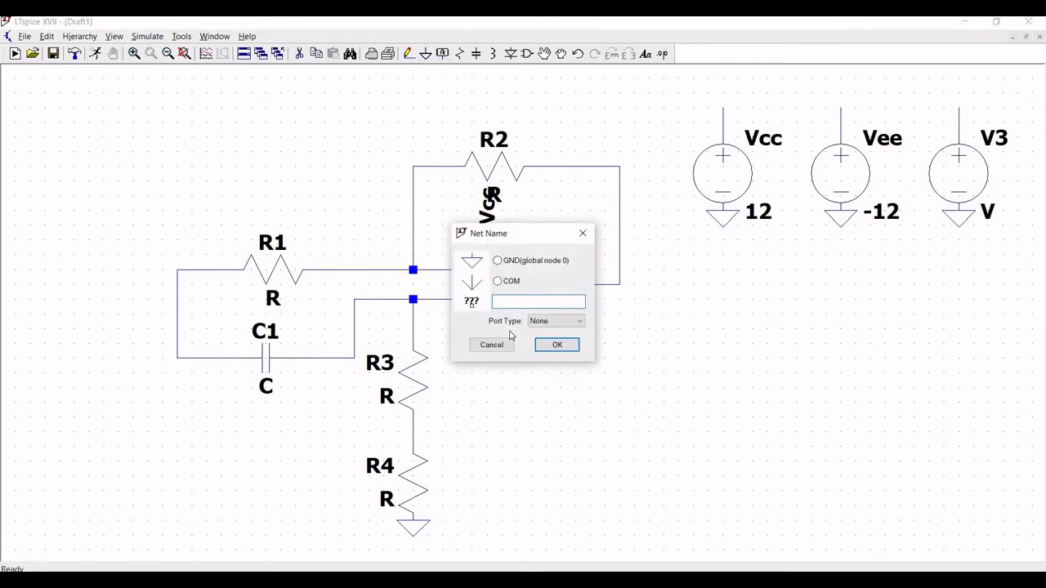
type("Vee")
left_click(547, 346)
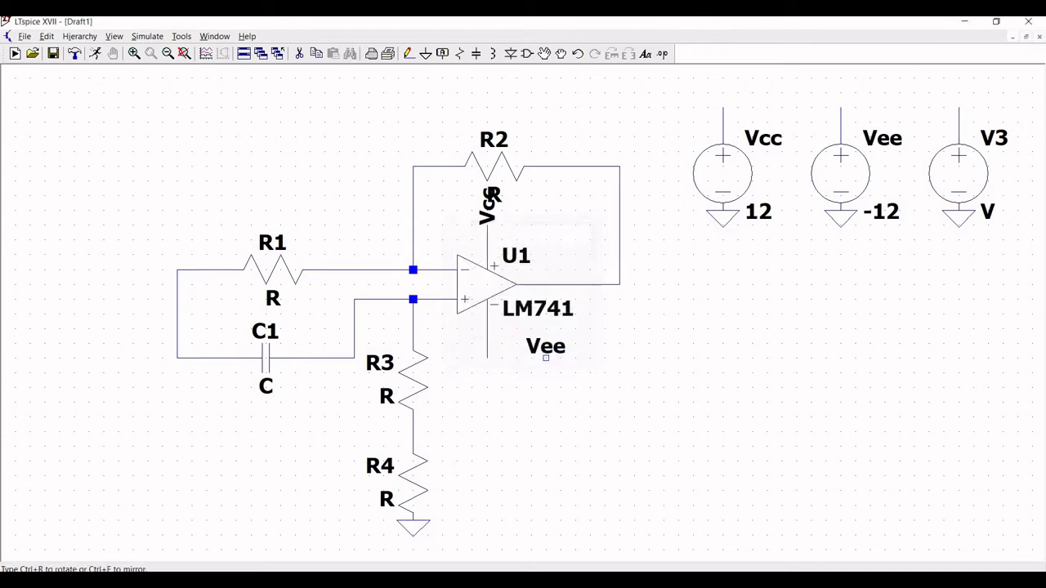
key("ctrl+r")
left_click(488, 357)
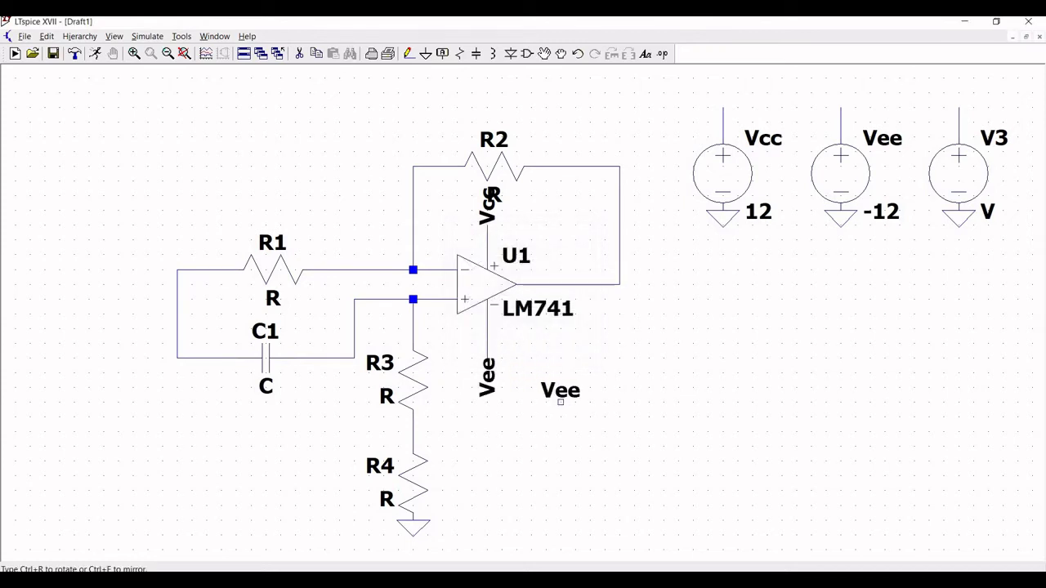
key("Escape")
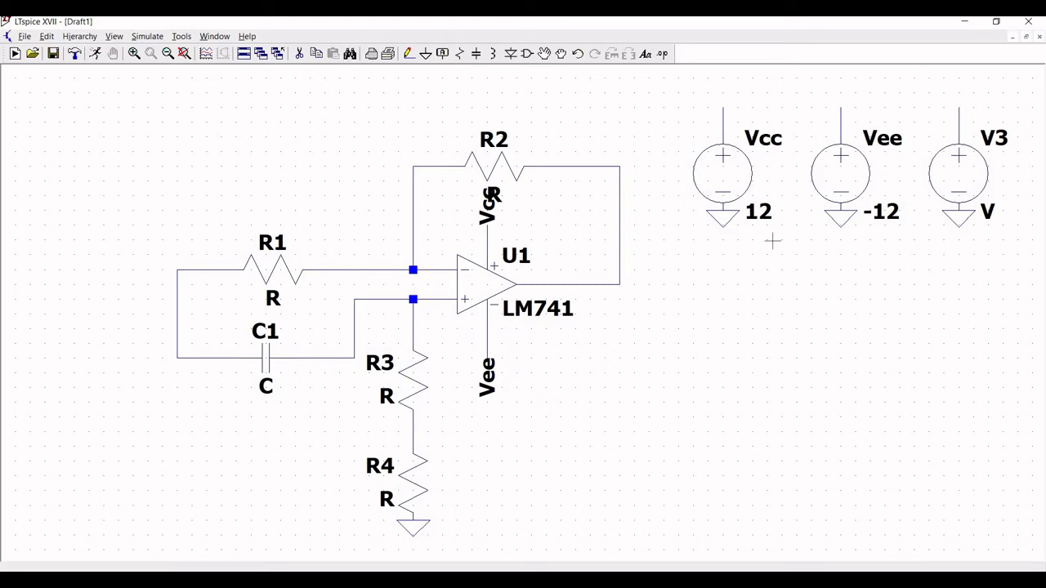
Make V3 a SINE source with offset 0, amplitude 1, frequency 5k and AC amplitude 1.
right_click(963, 170)
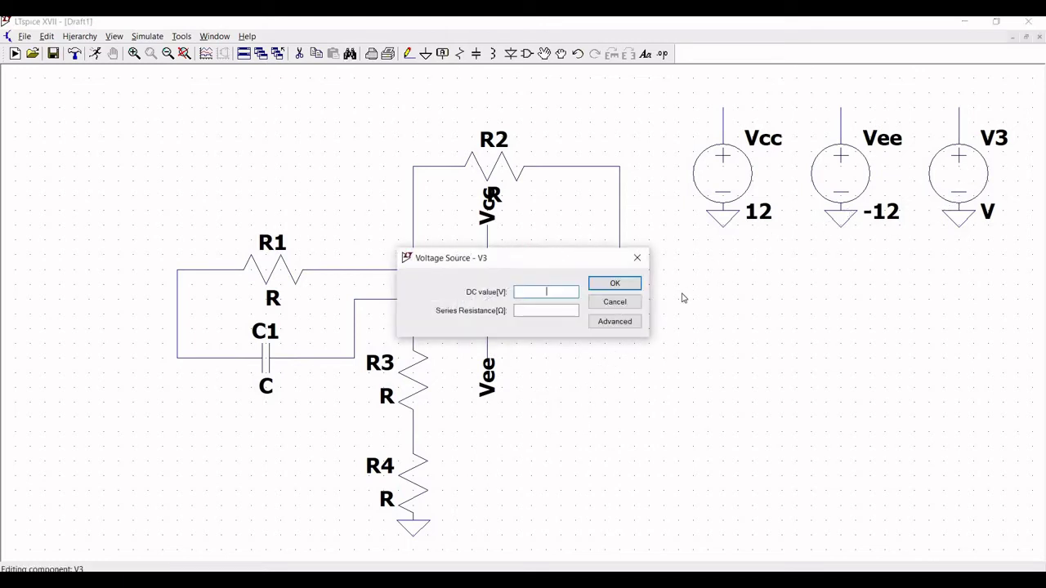
left_click(597, 324)
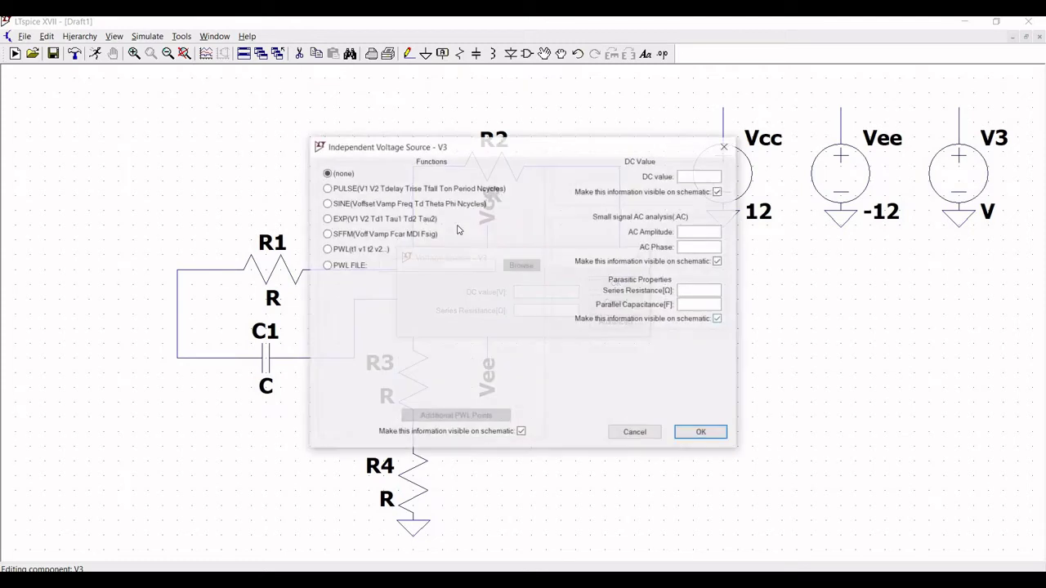
left_click(327, 204)
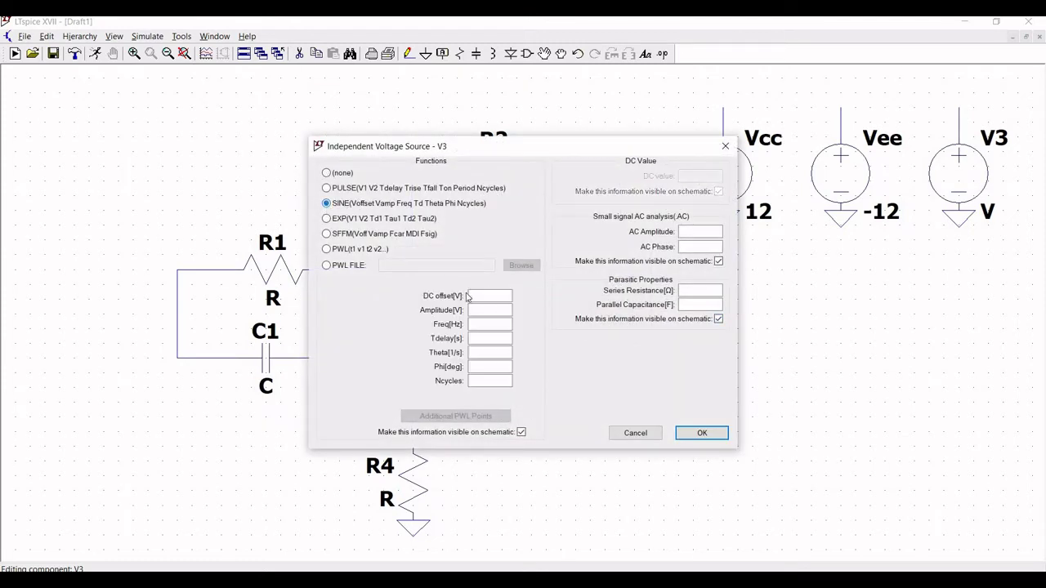
left_click(486, 295)
left_click(487, 308)
type("1")
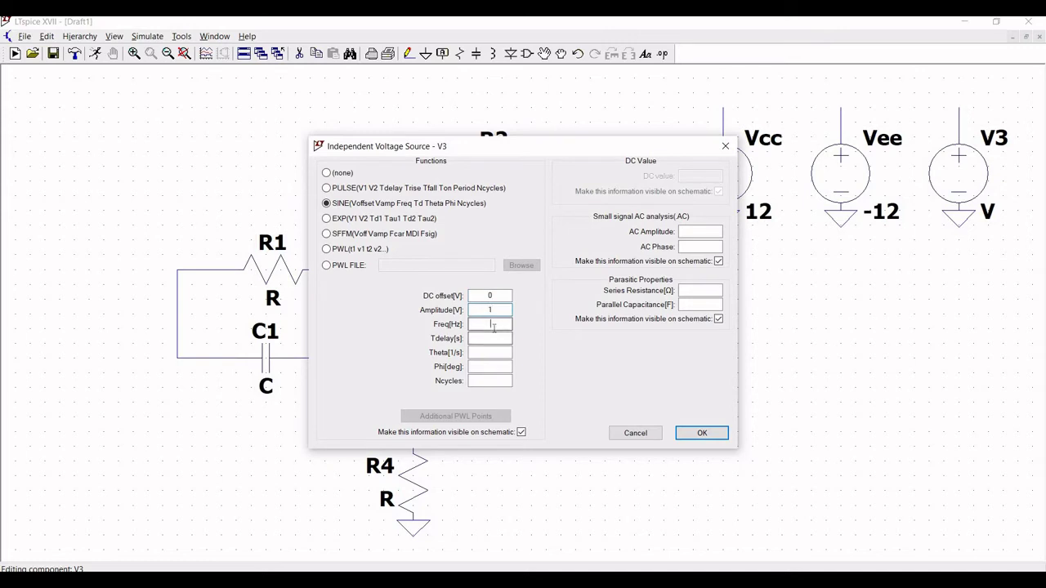
left_click(492, 325)
type("5k")
left_click(685, 232)
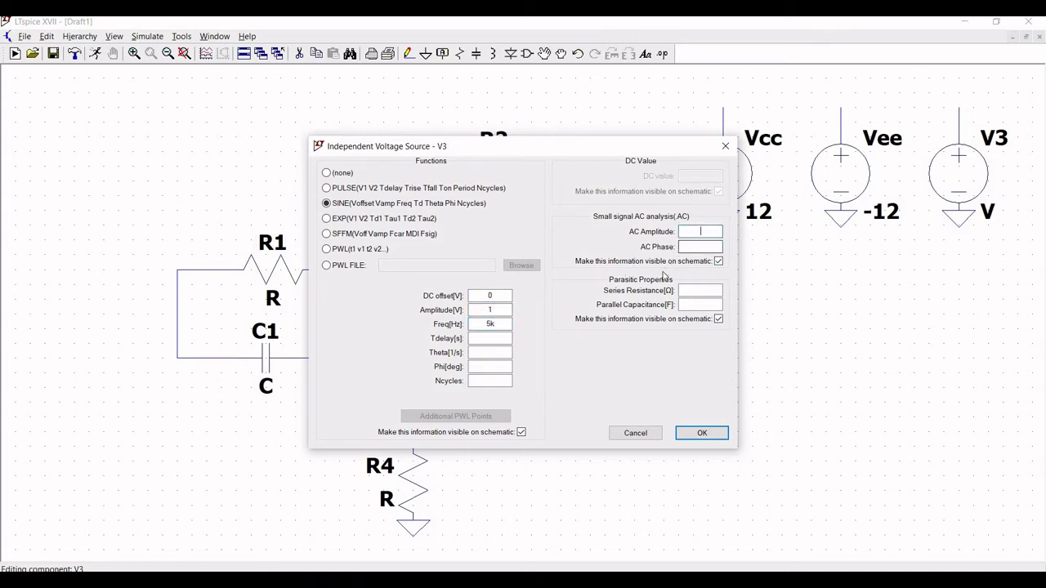
left_click(686, 431)
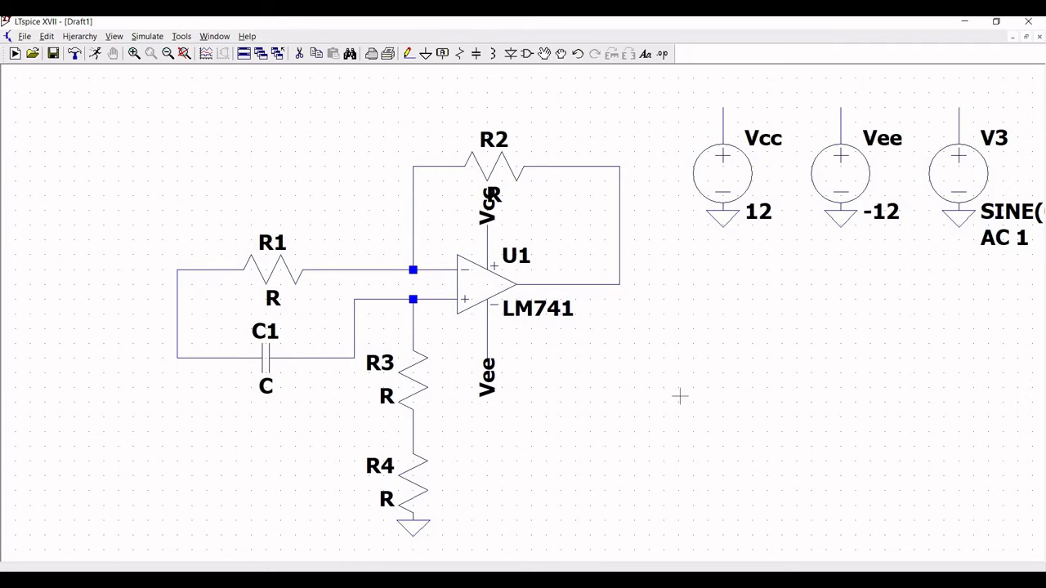
left_click_drag(679, 395, 647, 403)
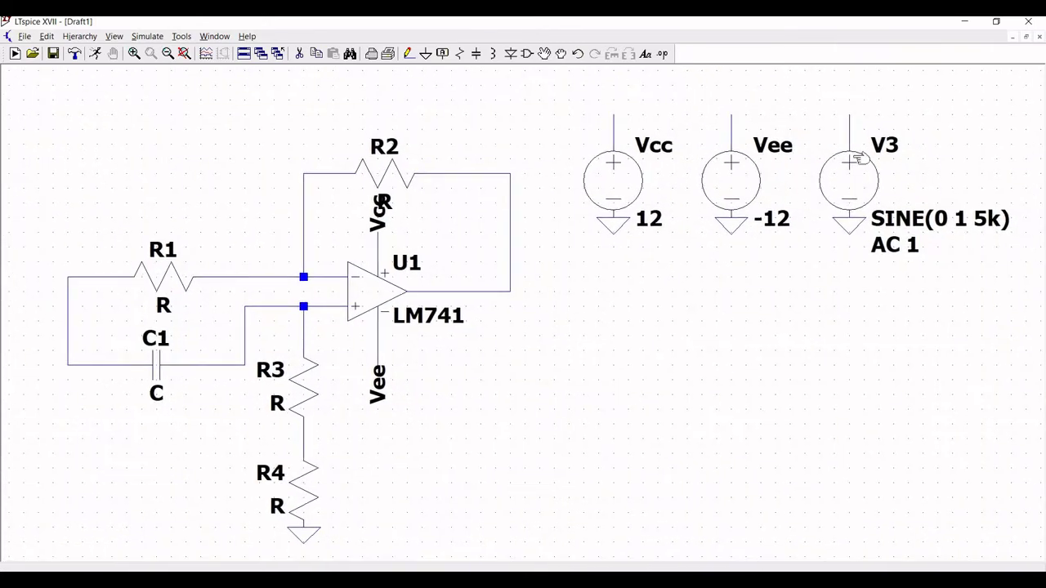
Rename V3 to Vin and place a Vin net label on its top wire.
right_click(891, 143)
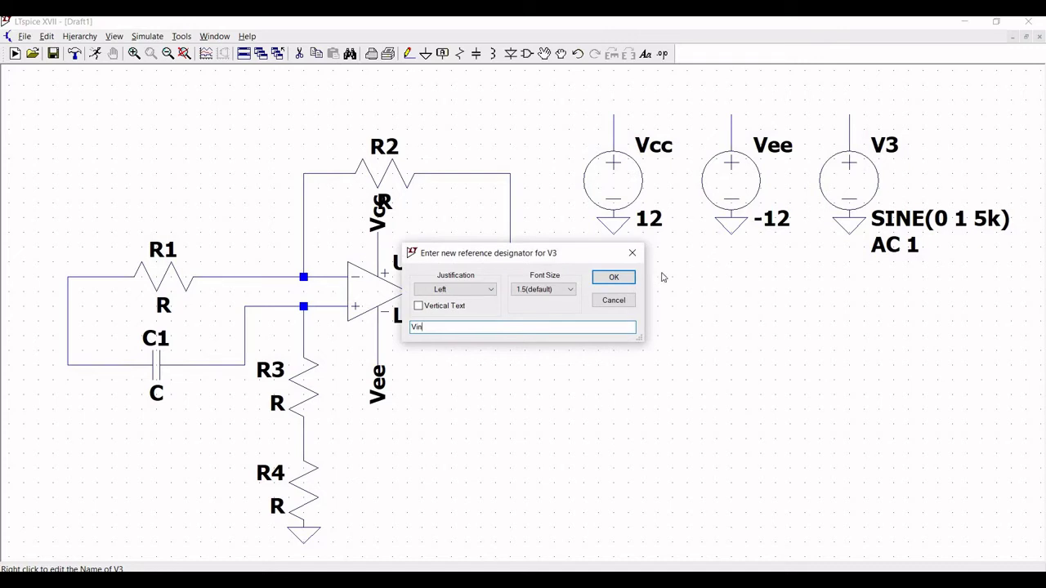
left_click(621, 280)
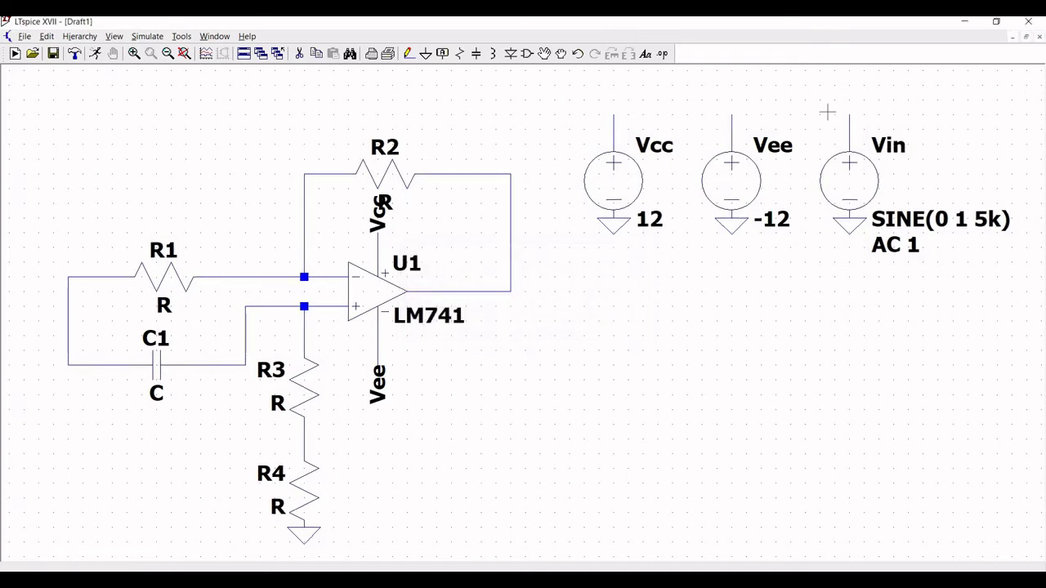
left_click(441, 54)
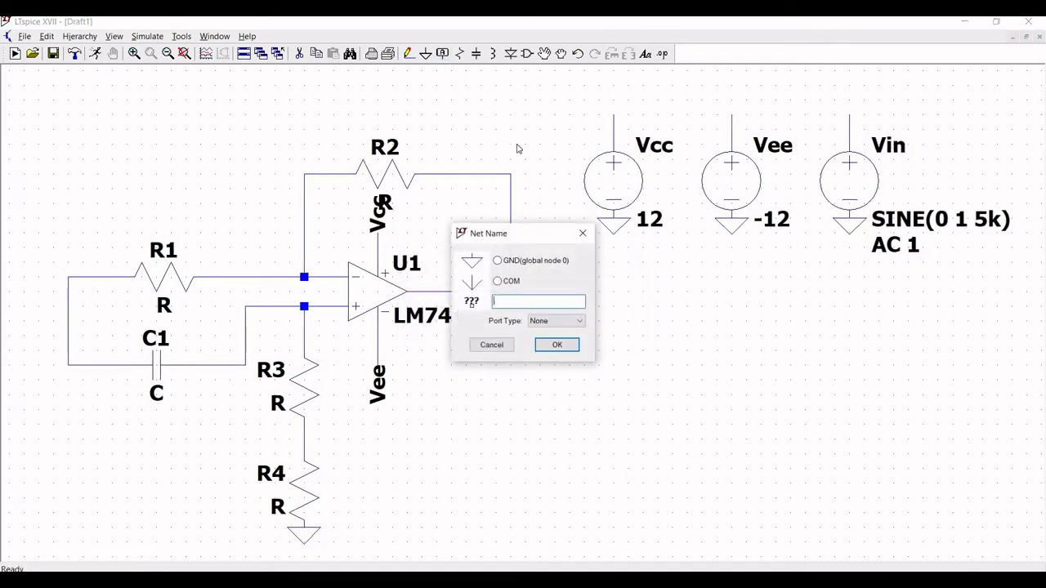
type("Vin")
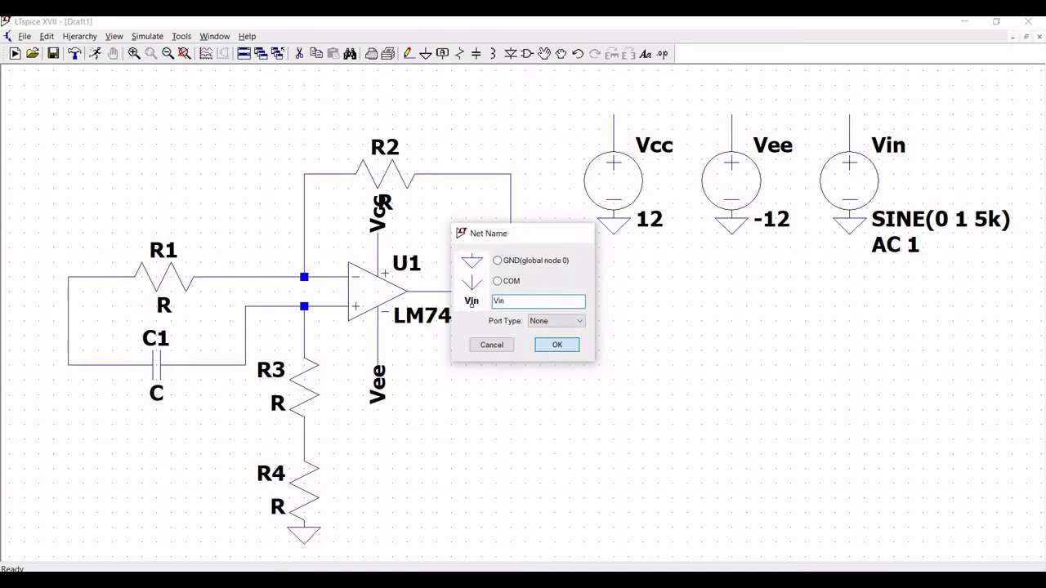
left_click(564, 345)
left_click(849, 115)
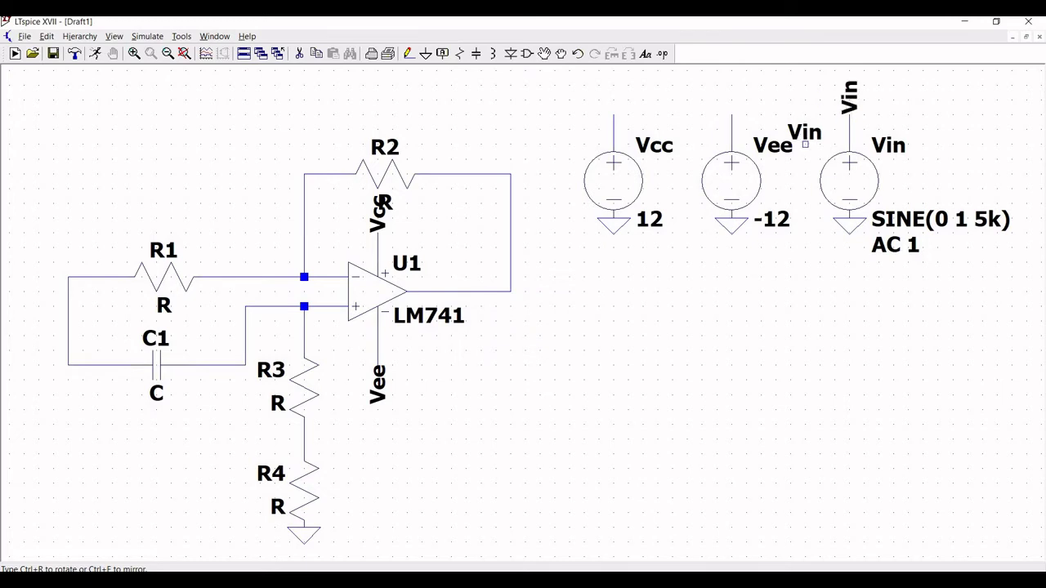
key("Escape")
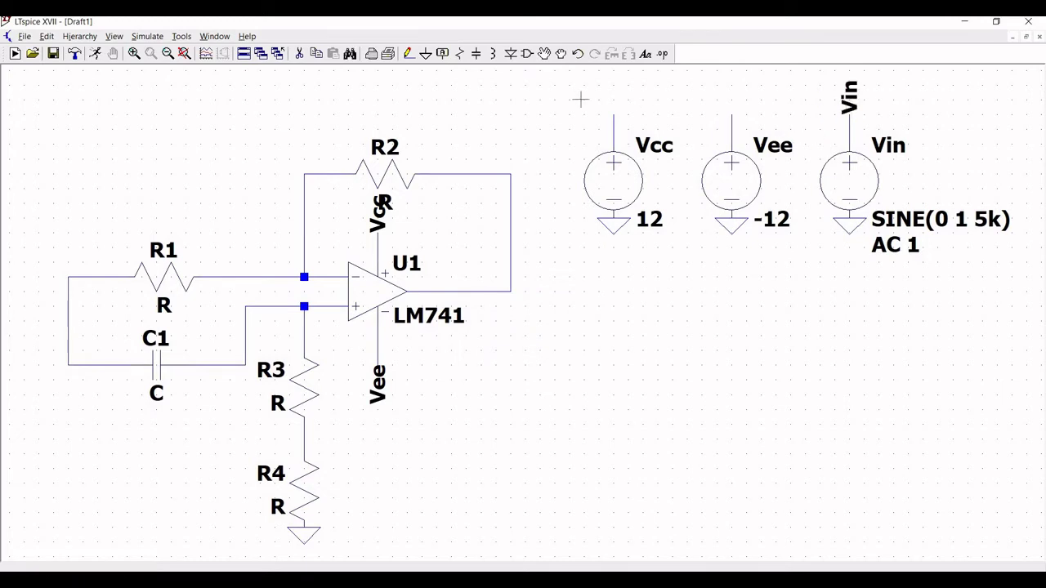
Place vertical Vcc and Vee net labels on the Vcc and Vee source wires.
left_click(442, 53)
type("Vcc")
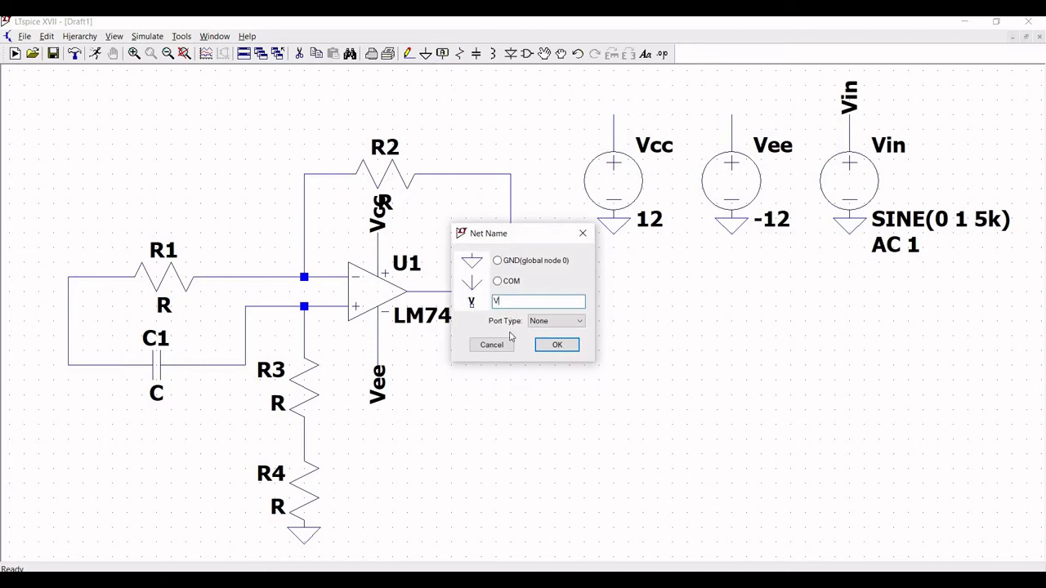
left_click(556, 344)
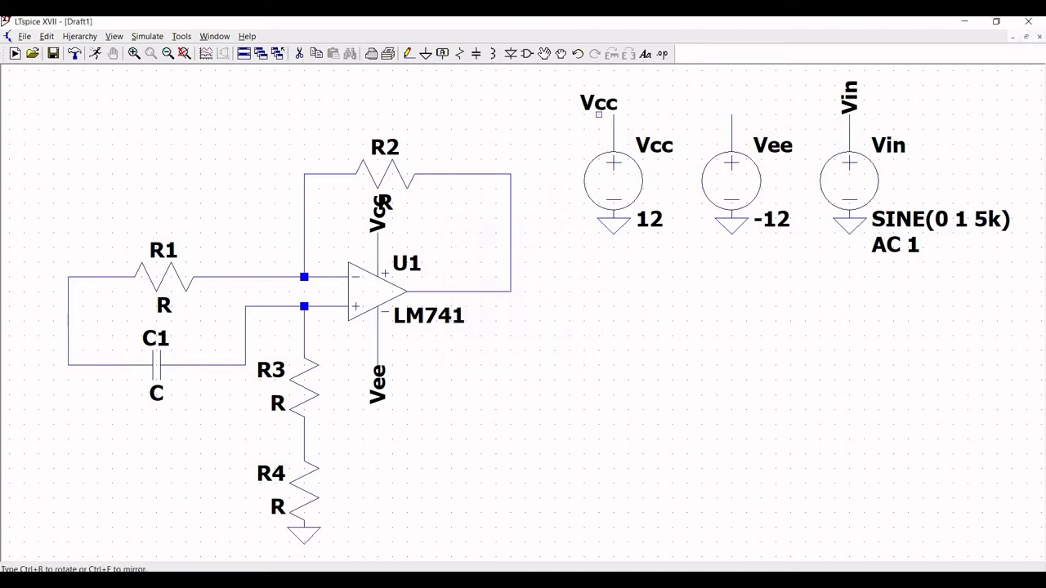
key("ctrl+r")
left_click(614, 116)
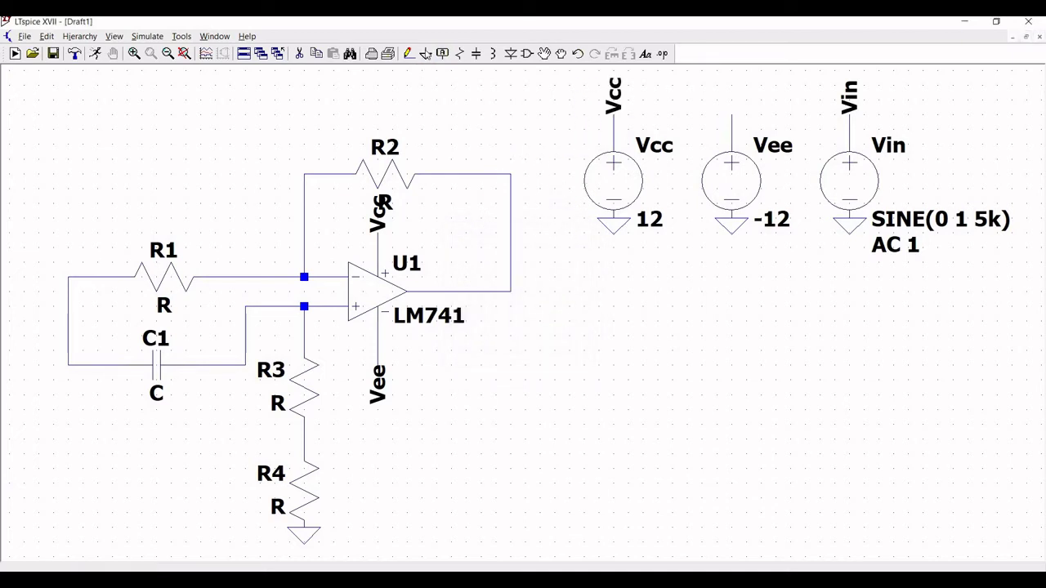
left_click(442, 53)
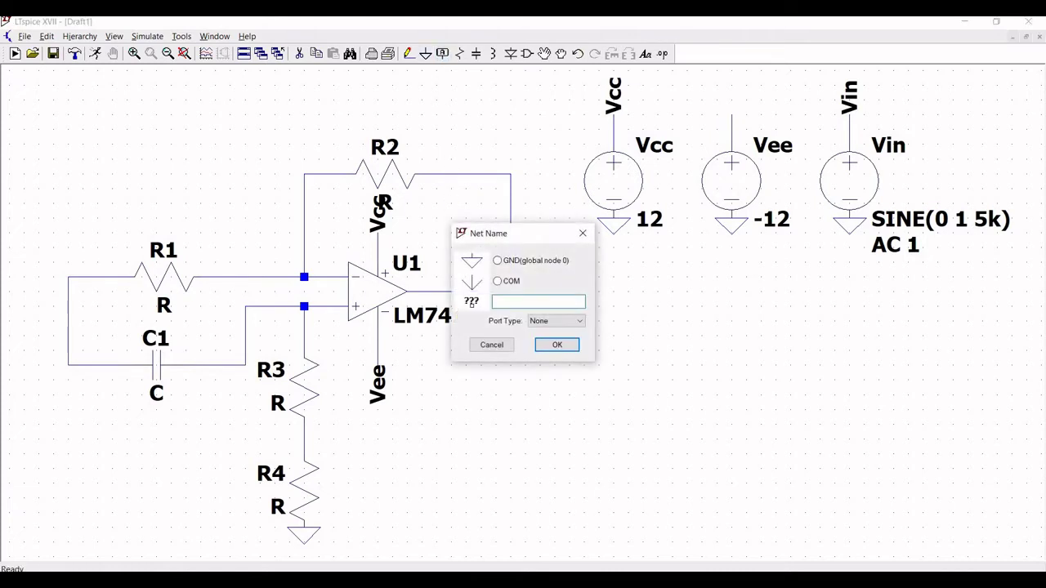
type("Vee")
left_click(556, 344)
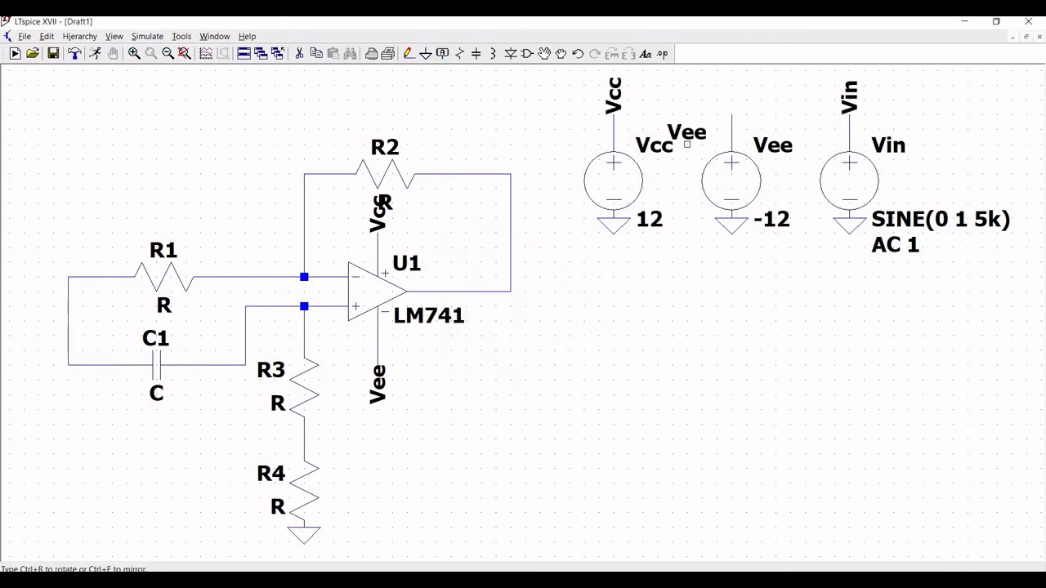
key("ctrl+r")
left_click(731, 115)
key("Escape")
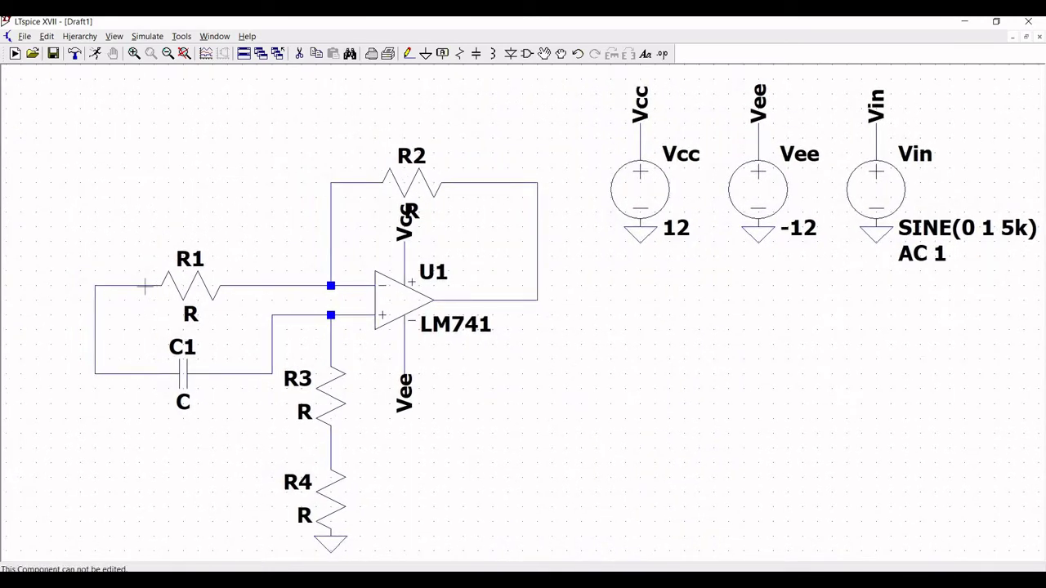
Place a net label named Vin at the far left of the circuit.
left_click(443, 54)
type("Vin")
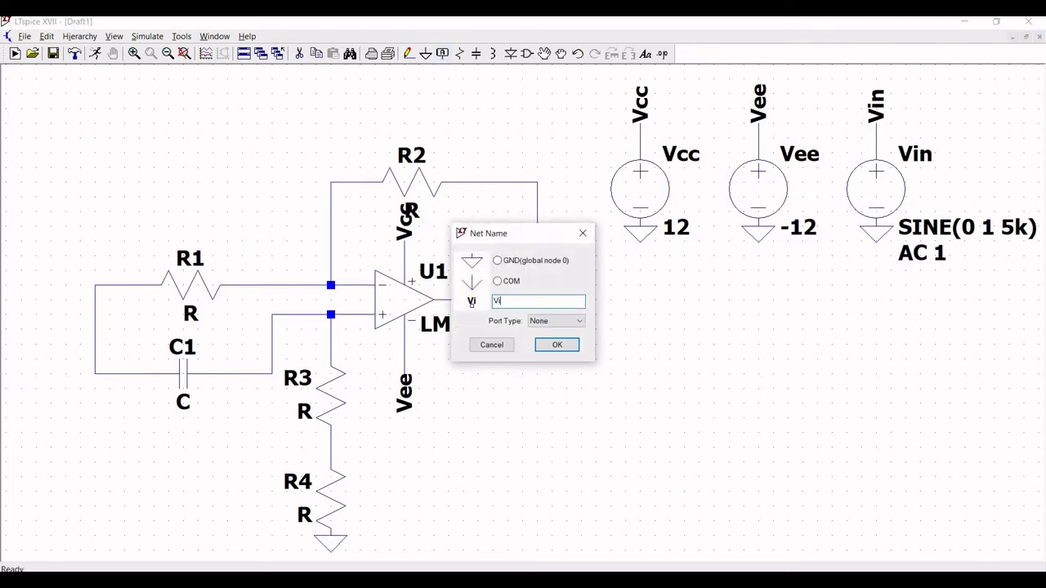
left_click(557, 344)
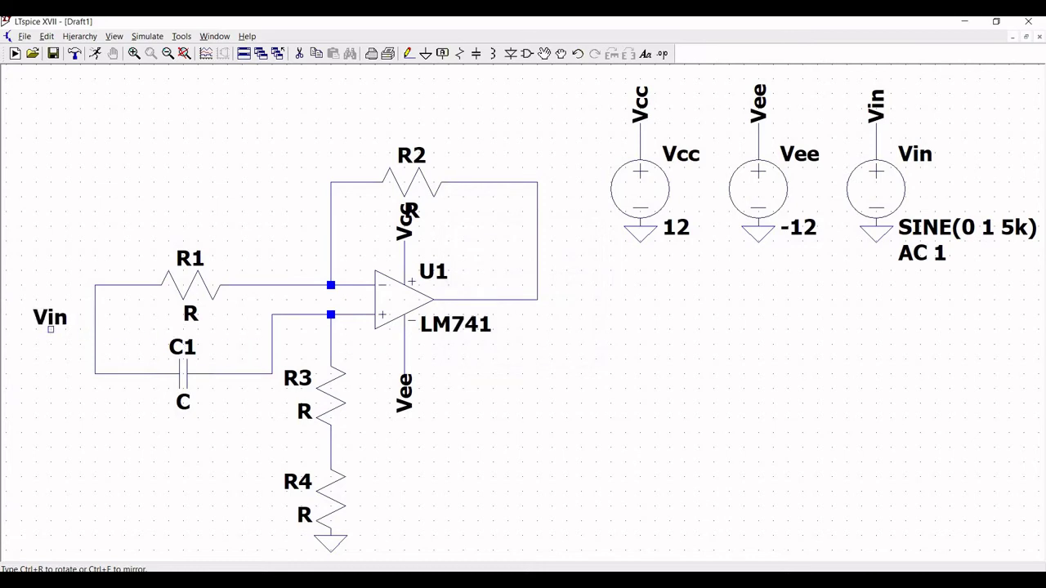
left_click(51, 328)
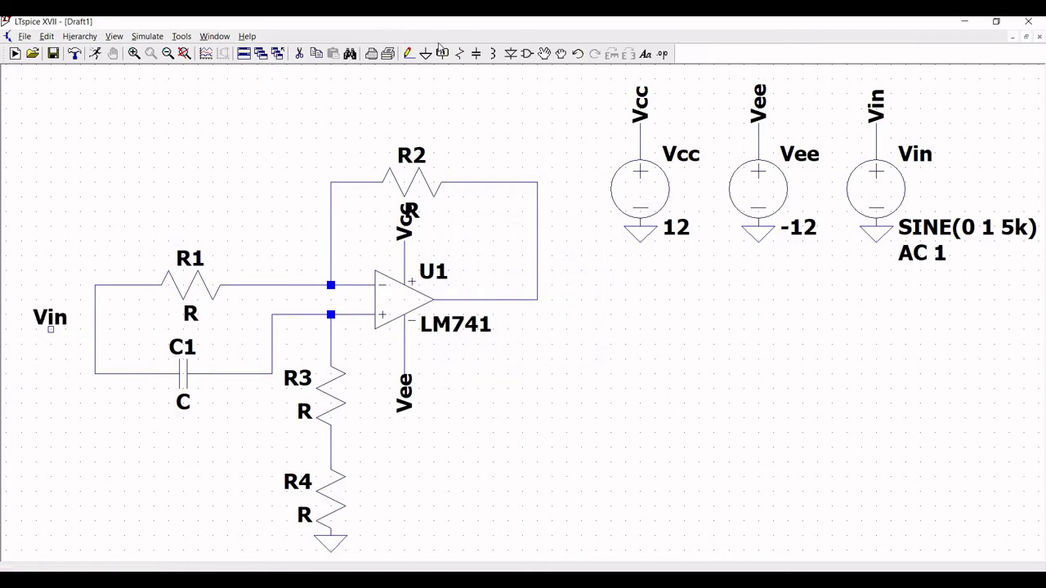
Wire the Vin label to the node joining R1 and C1.
left_click(407, 54)
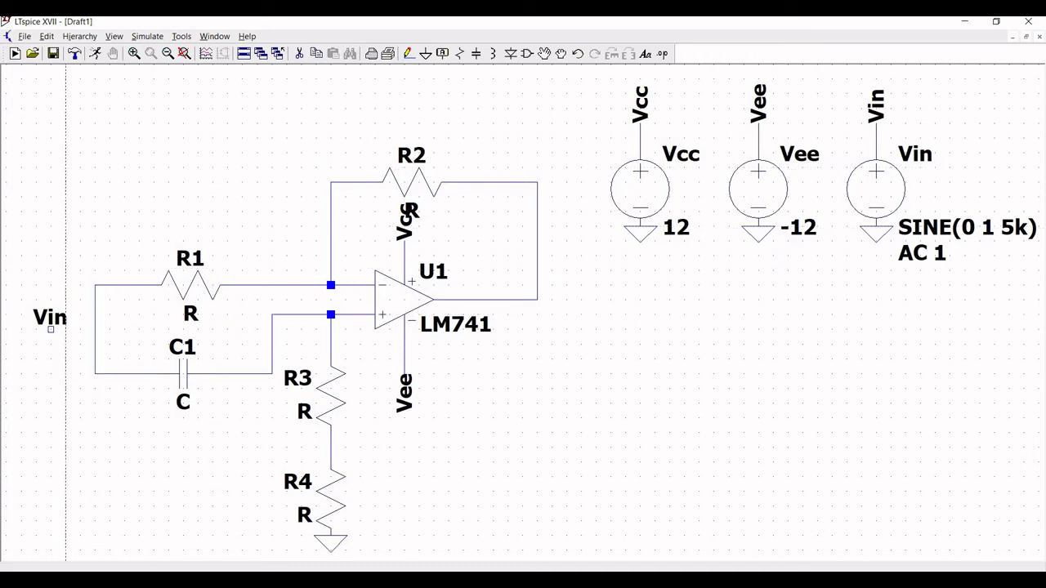
left_click(51, 328)
left_click(95, 328)
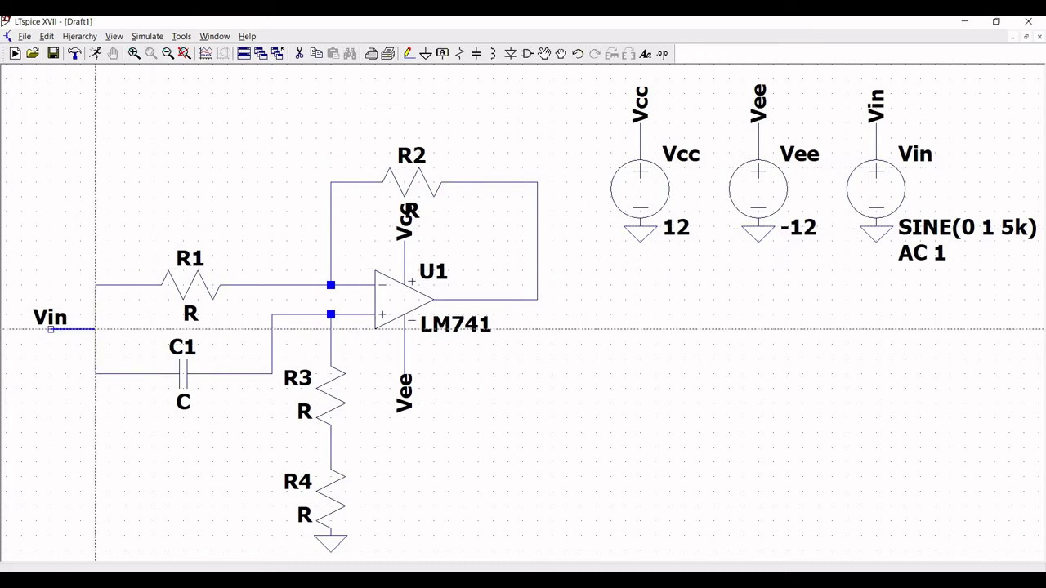
key("Escape")
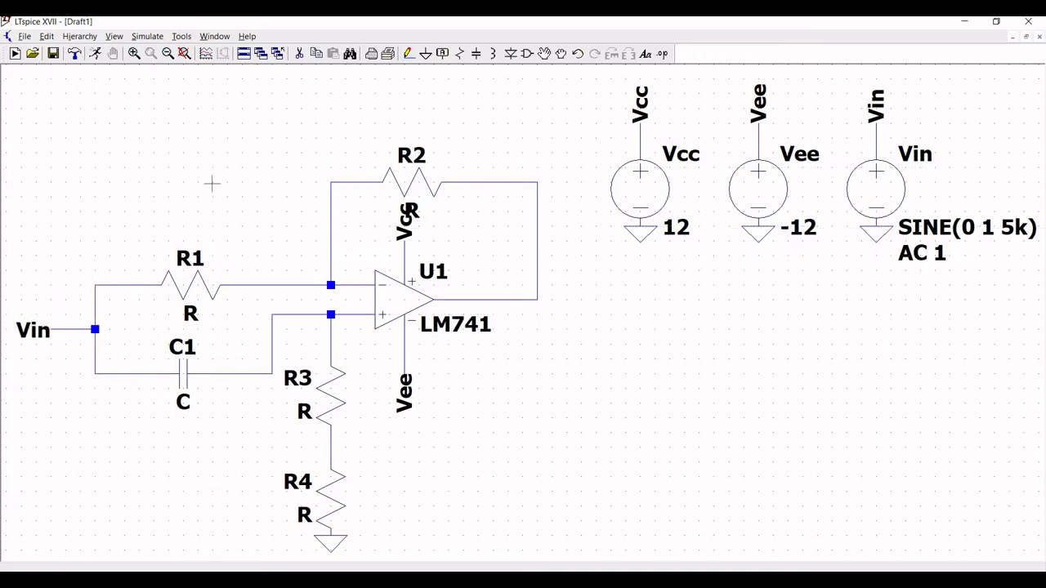
Set R1 and R2 to 18k and R3 to 6.8k.
right_click(200, 287)
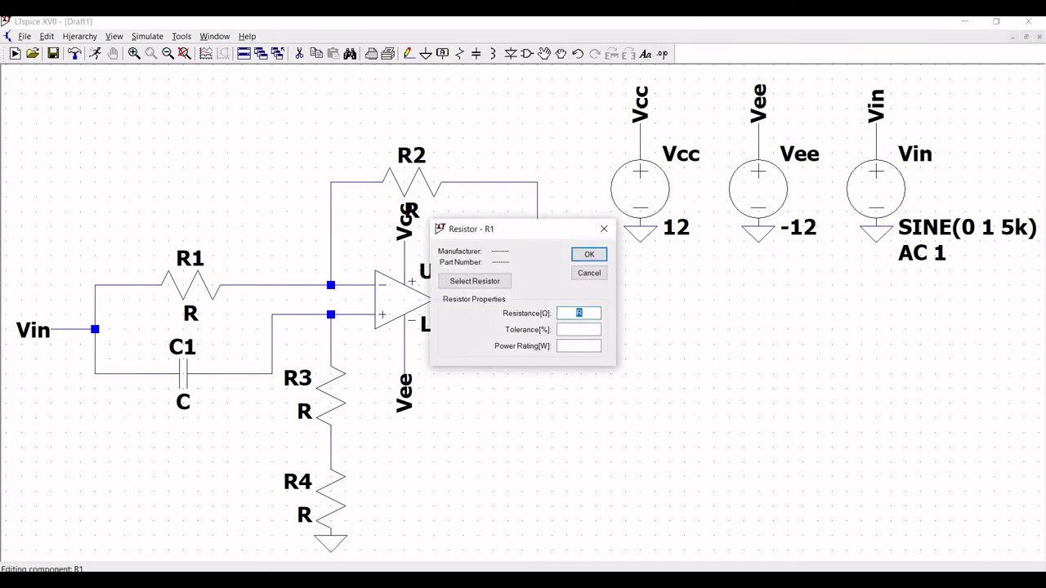
left_click(599, 256)
right_click(415, 178)
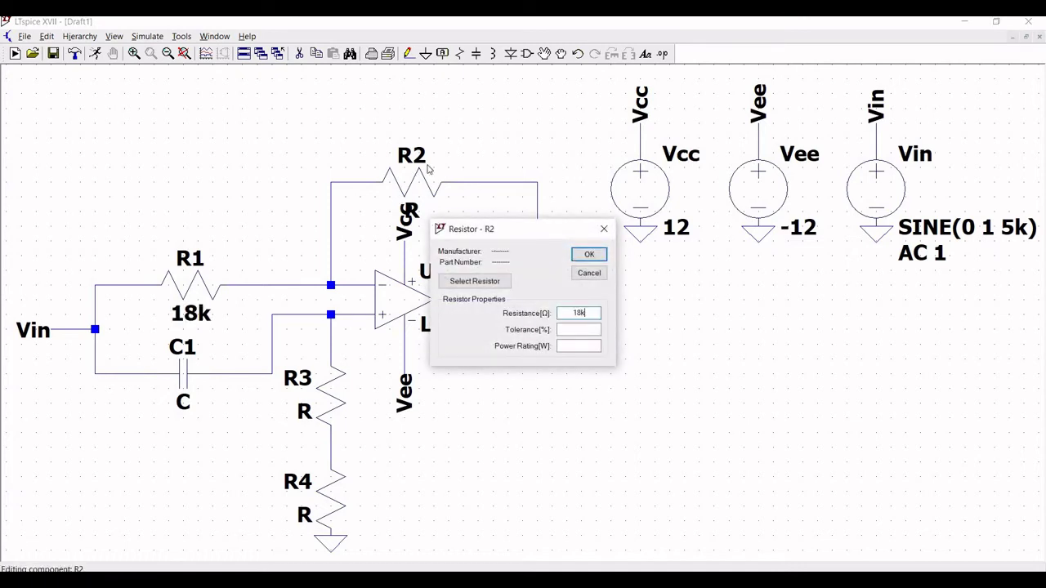
left_click(590, 255)
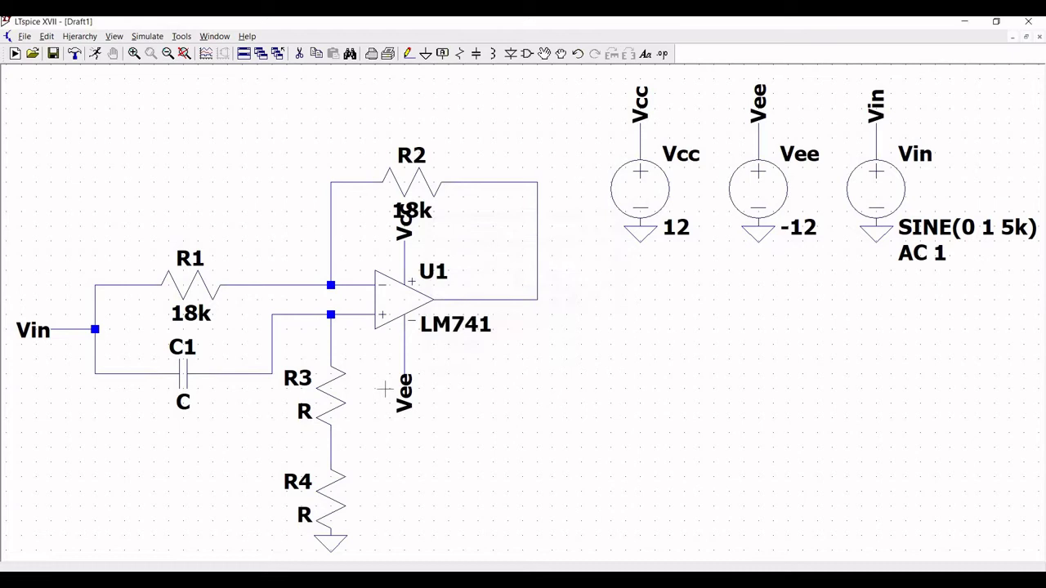
right_click(334, 392)
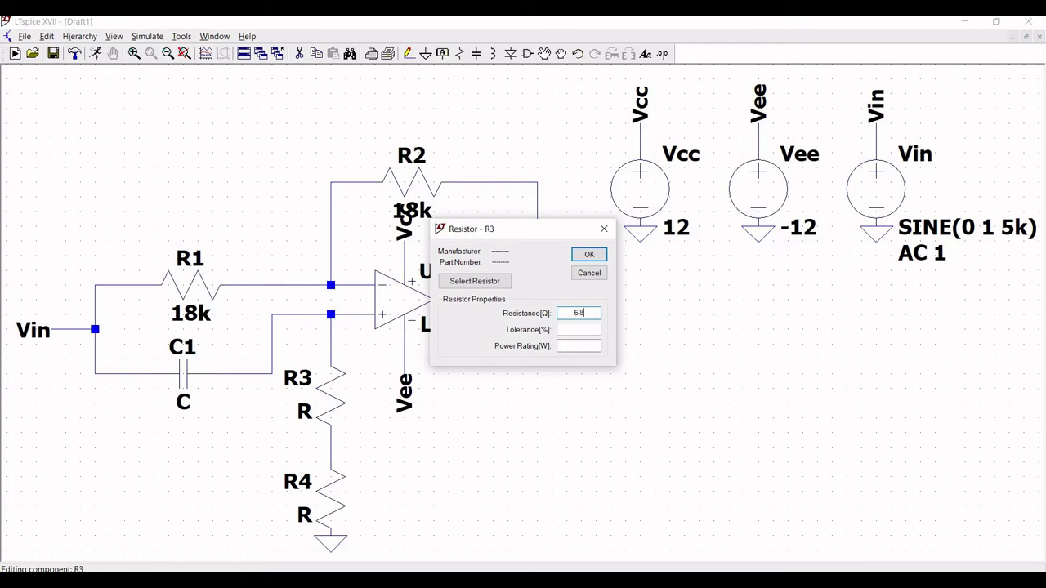
type("6.8k")
left_click(578, 259)
Set R4 to 5k and capacitor C1 to 1800p.
right_click(328, 499)
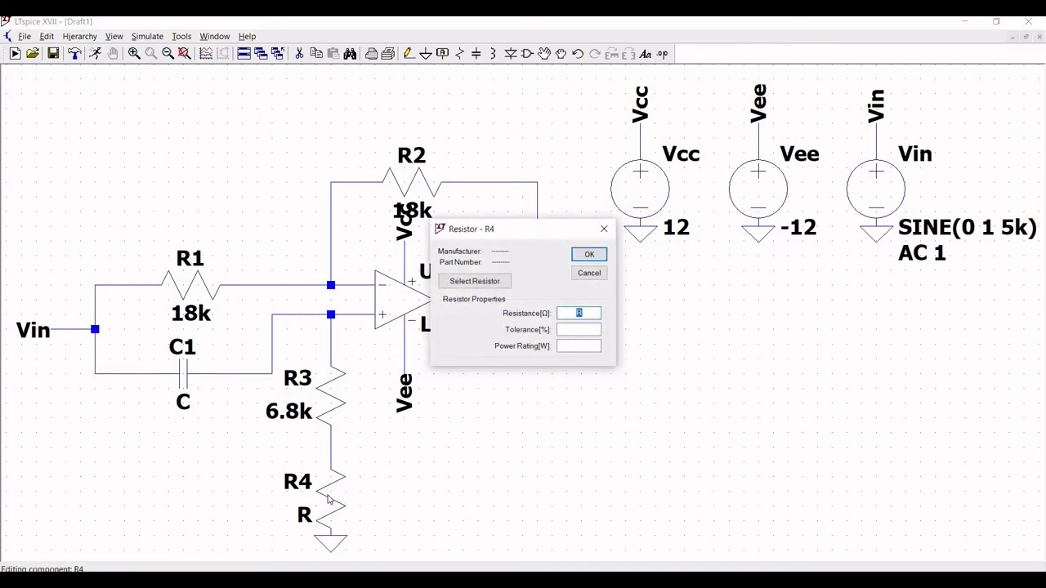
type("5k")
left_click(583, 256)
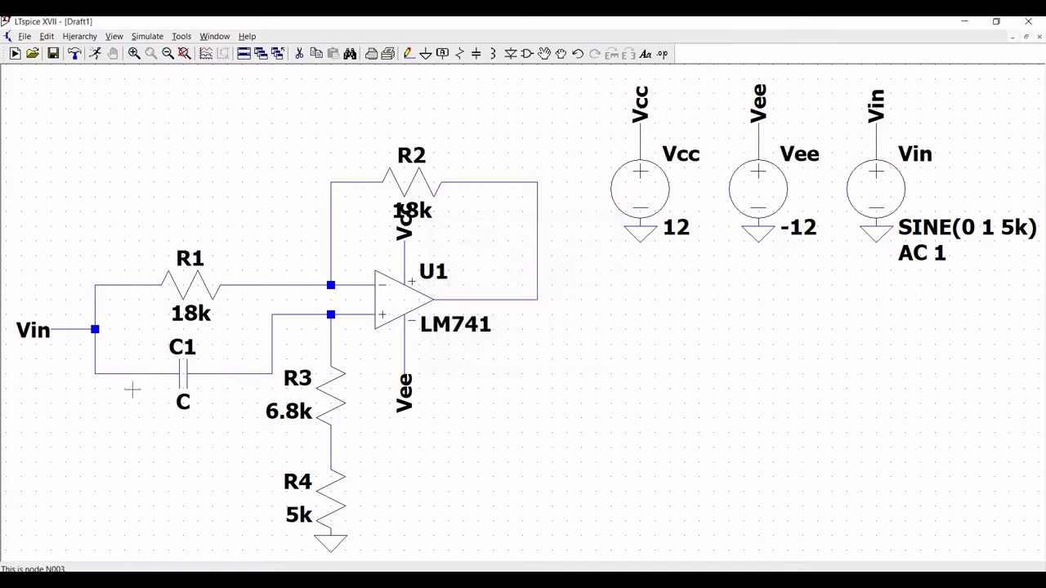
right_click(185, 381)
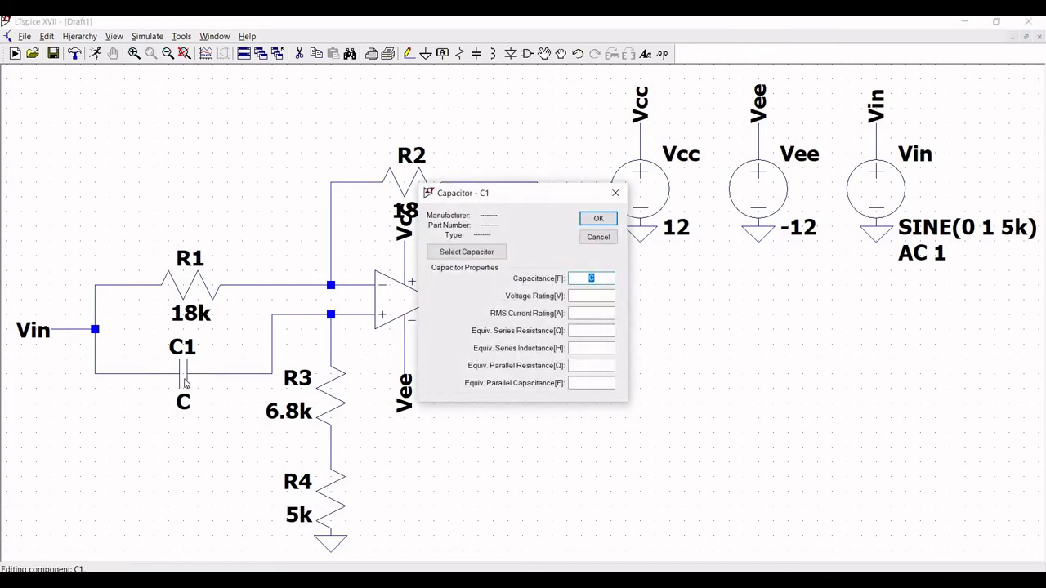
type("1800p")
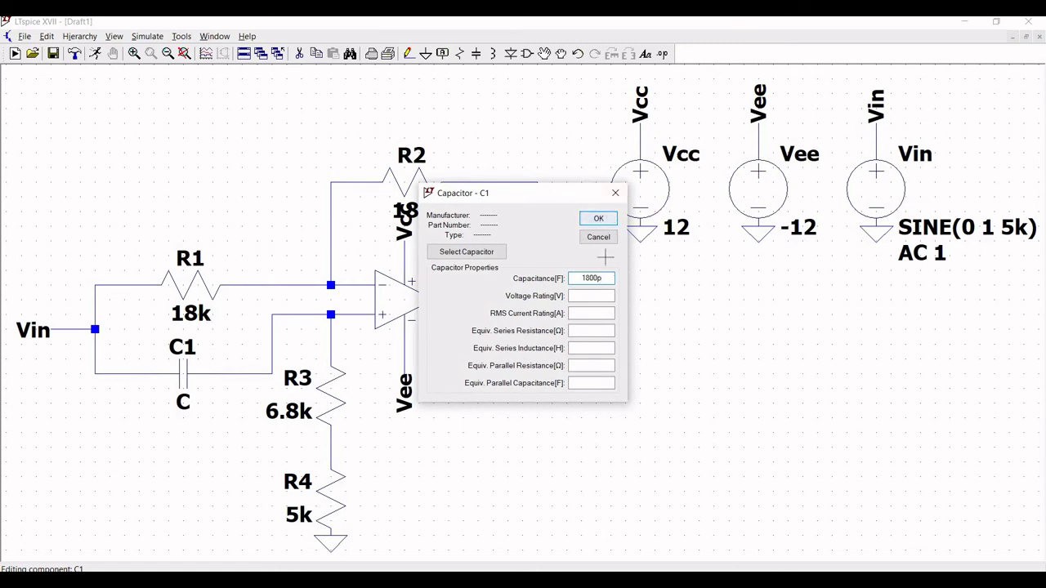
left_click(598, 219)
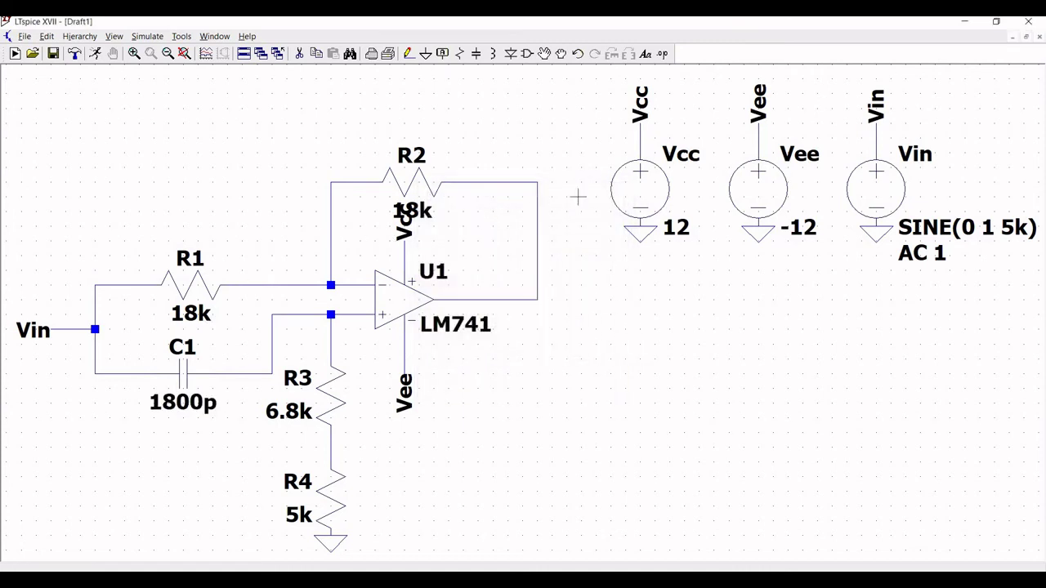
Attach a Vout net label to U1's output wire.
left_click(446, 56)
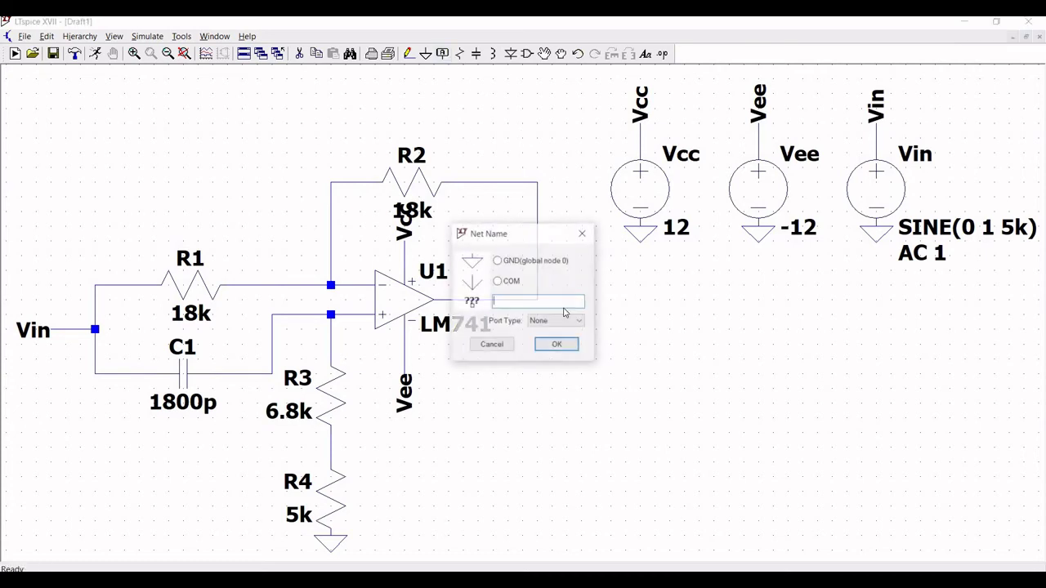
type("Vou")
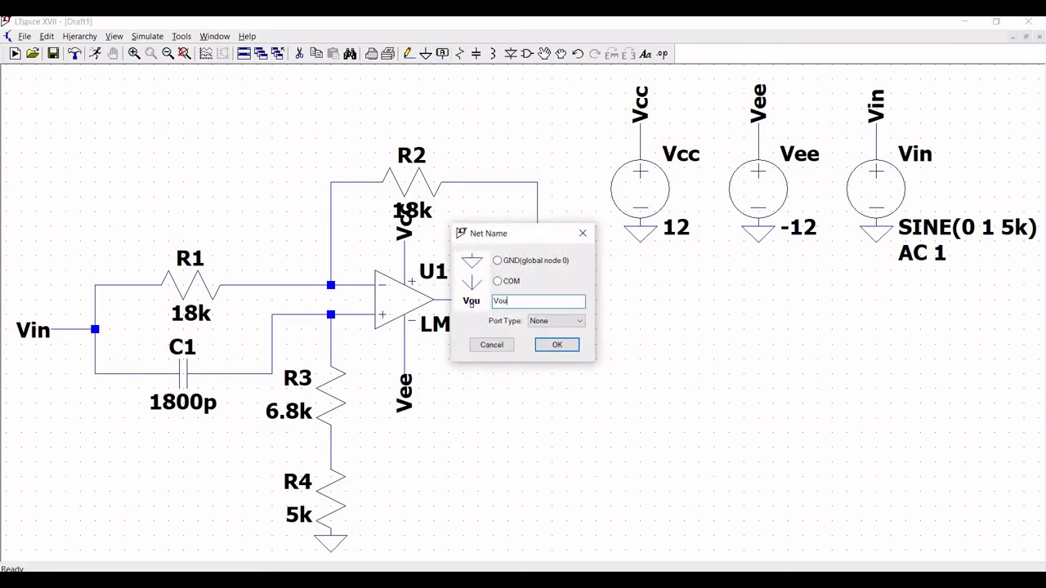
type("t")
left_click(560, 344)
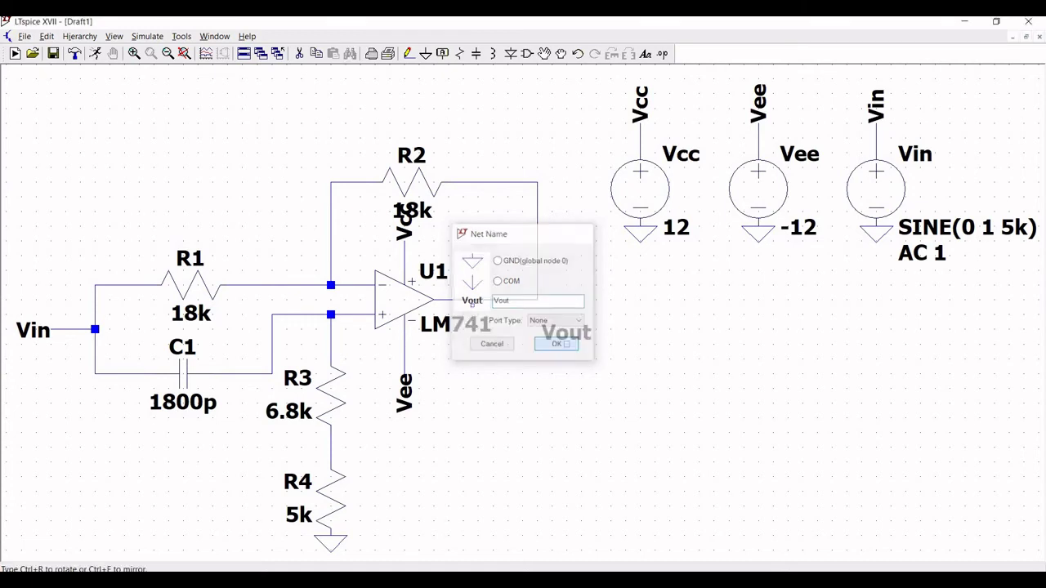
left_click(508, 299)
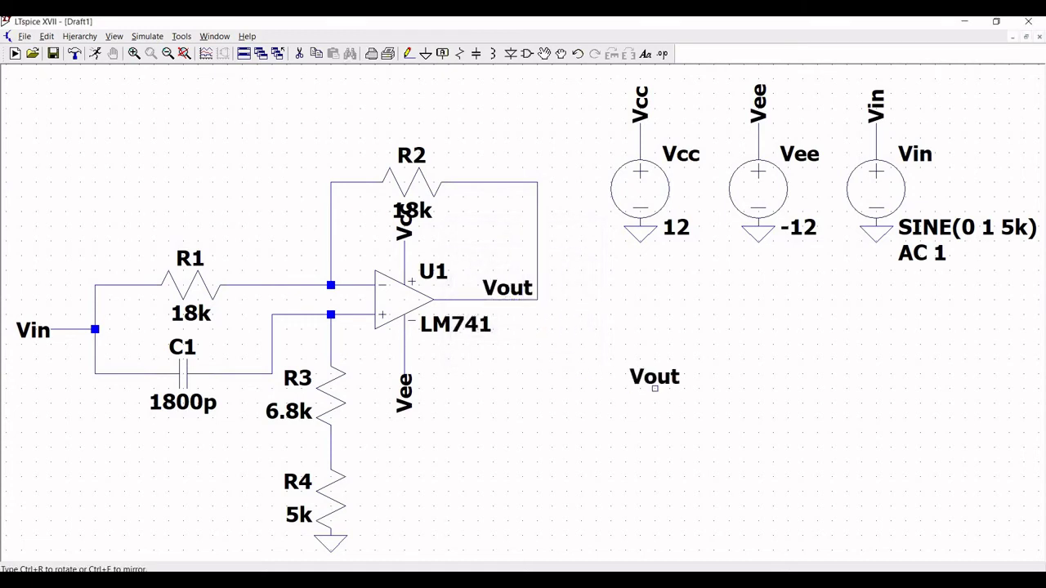
key("Escape")
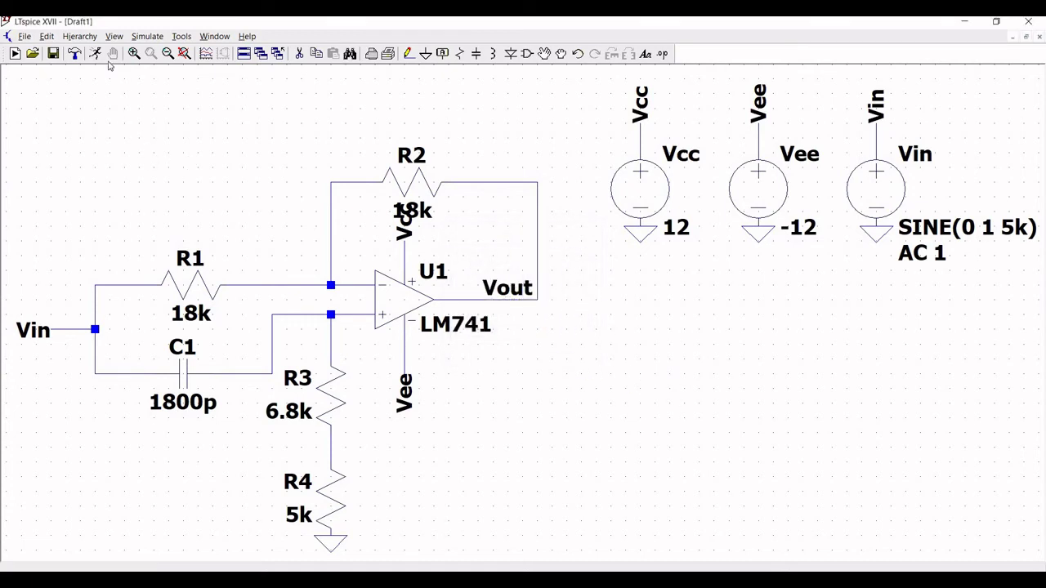
Add a transient analysis directive with 4m stop time below the op-amp.
left_click(46, 37)
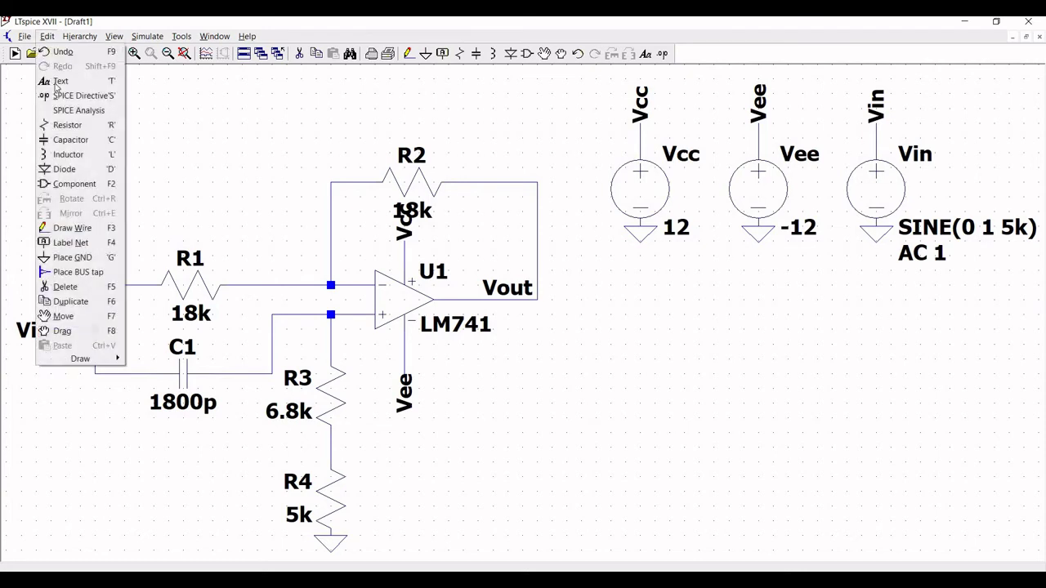
left_click(64, 113)
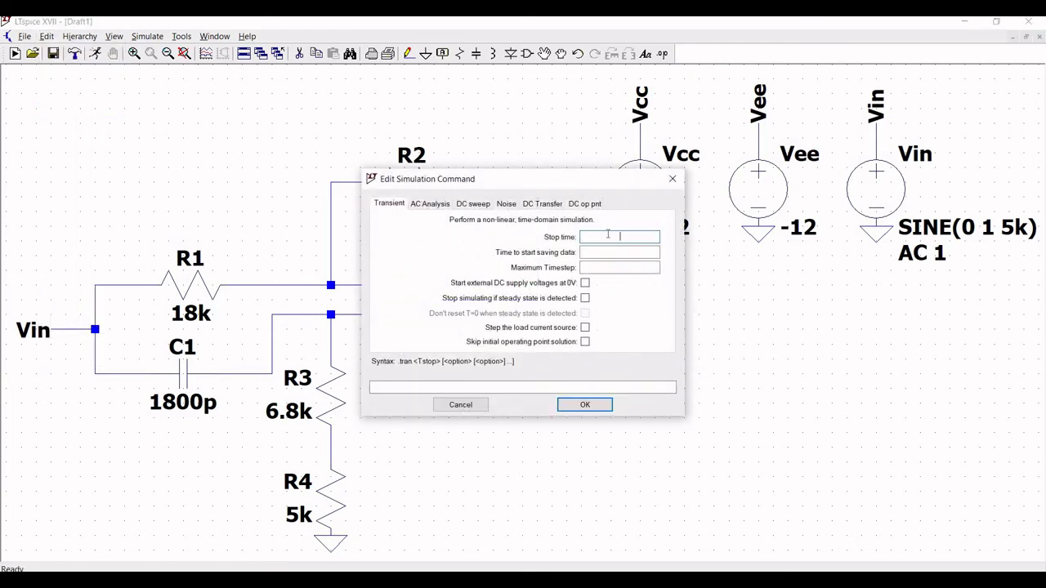
type("4m")
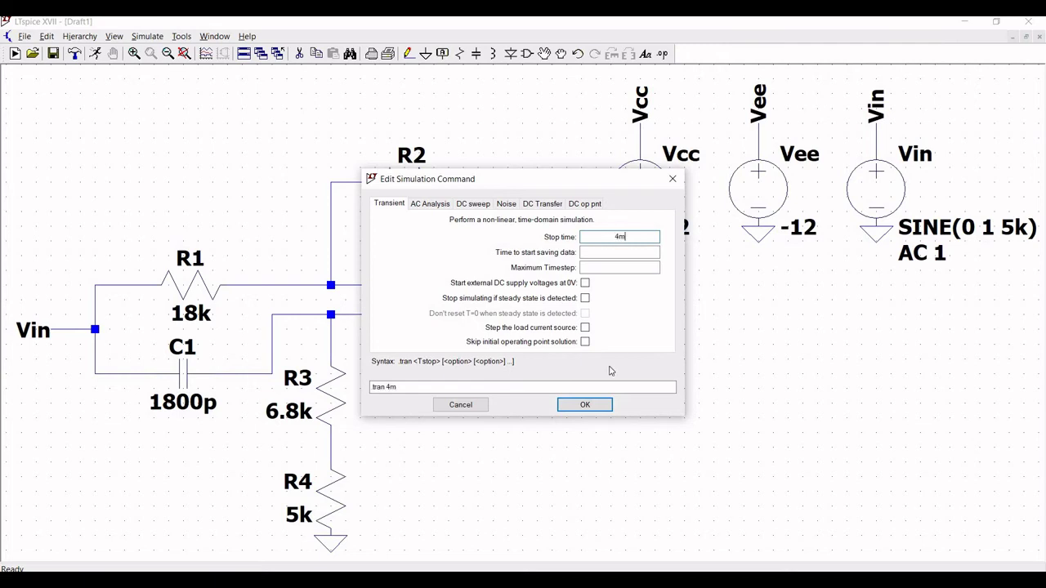
left_click(585, 404)
left_click(535, 447)
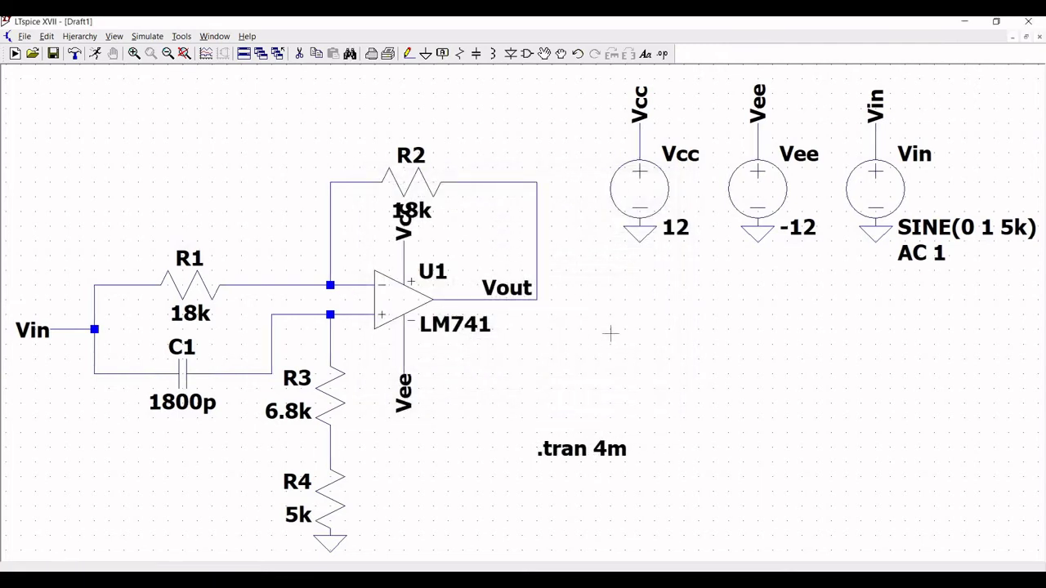
left_click(94, 54)
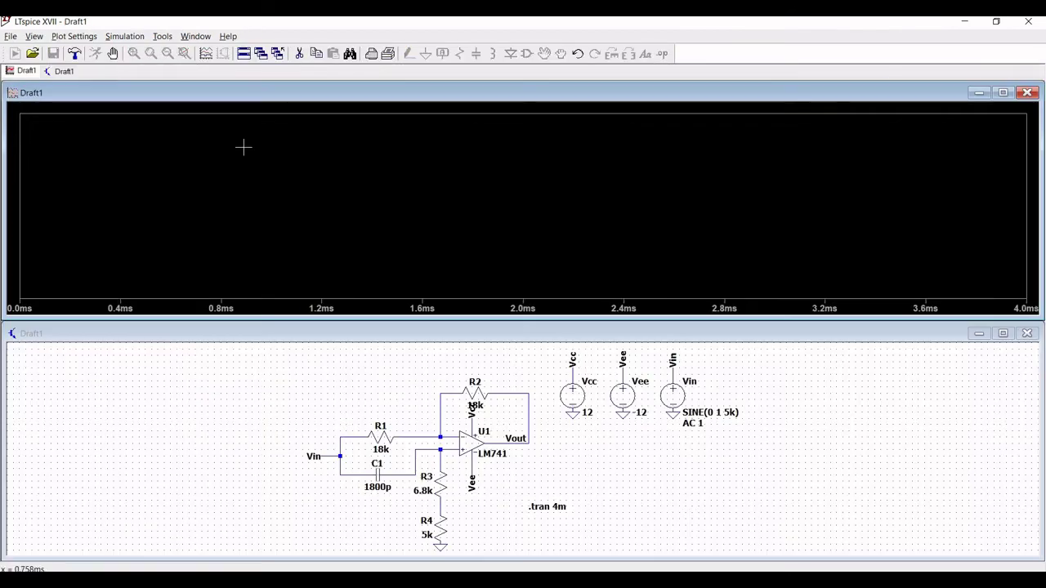
left_click(332, 455)
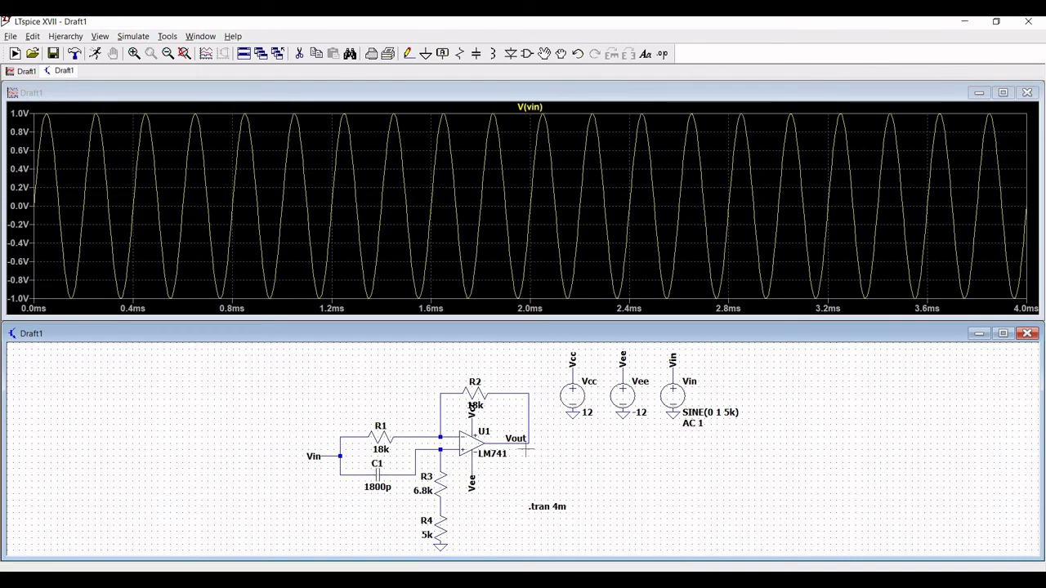
left_click(527, 438)
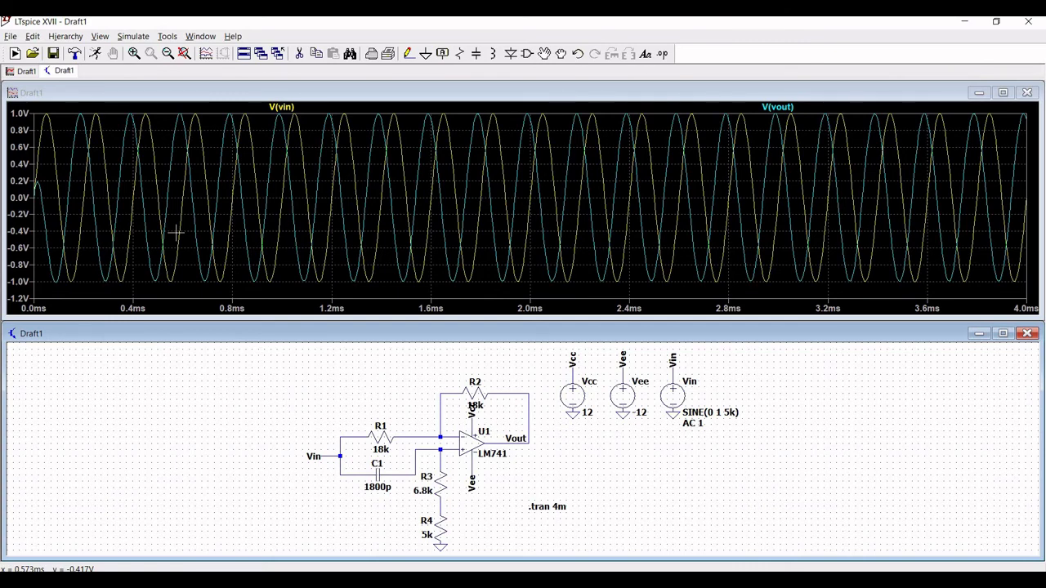
left_click(1027, 92)
left_click(1002, 312)
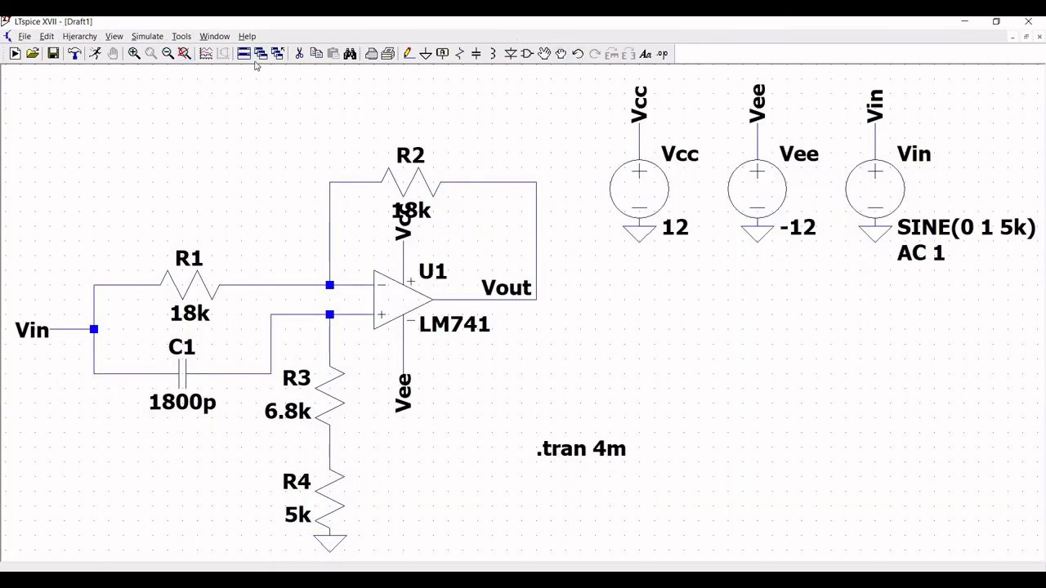
Replace the .tran 4m directive with a linear AC sweep, 100 points from 1 to 10k.
left_click(300, 53)
left_click(580, 448)
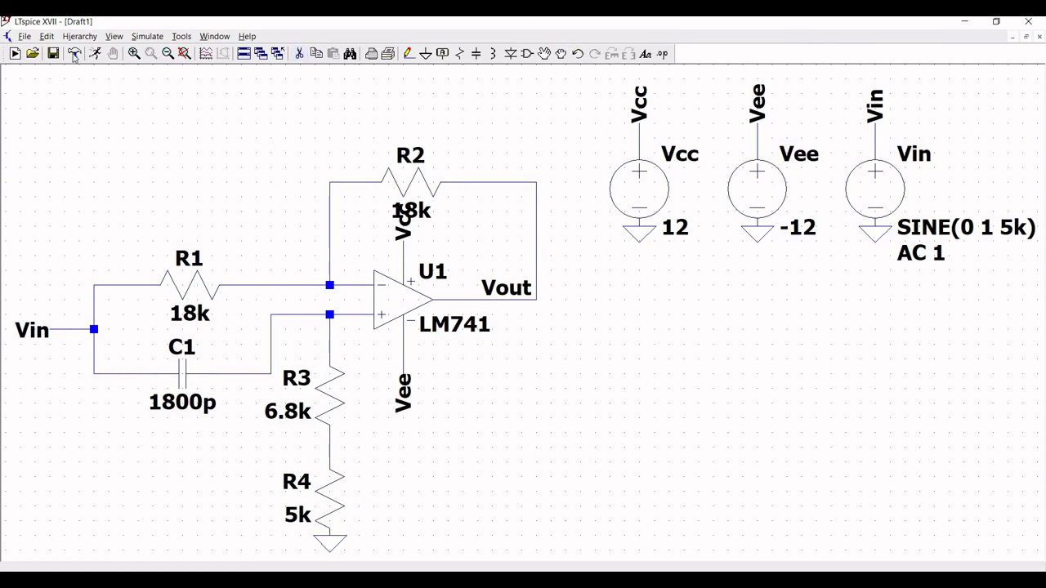
left_click(49, 37)
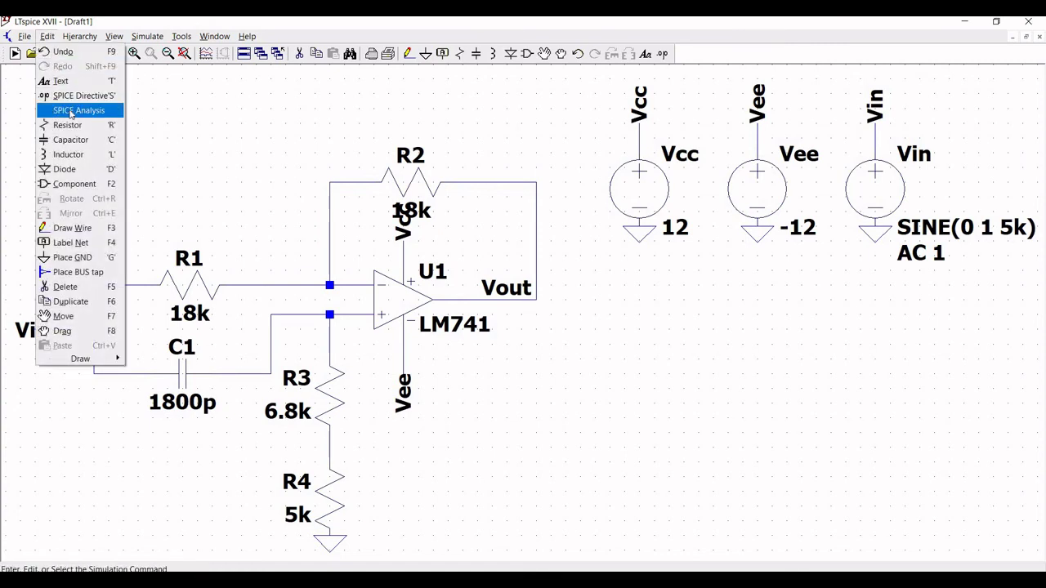
key("Return")
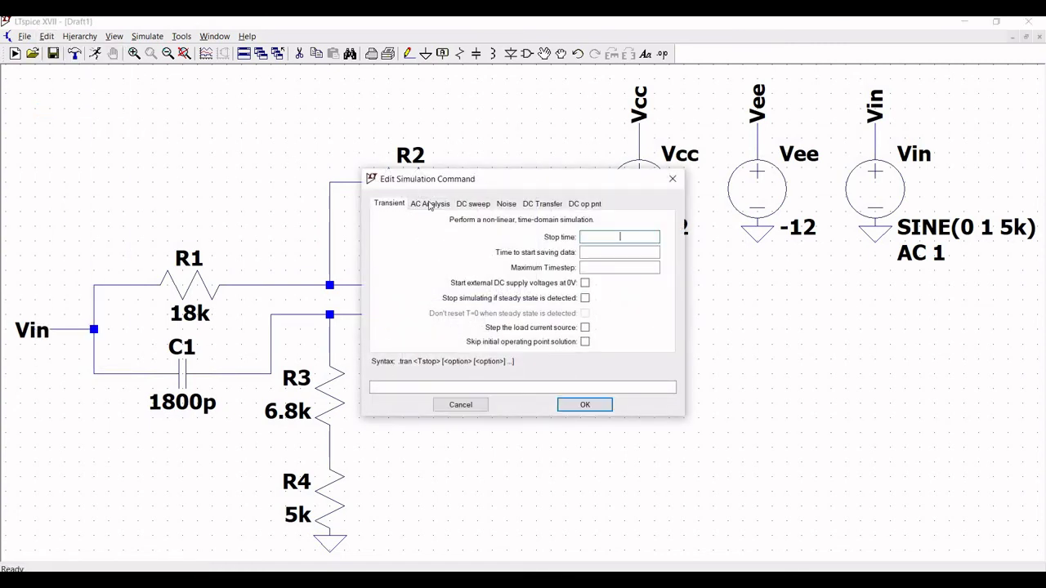
left_click(429, 204)
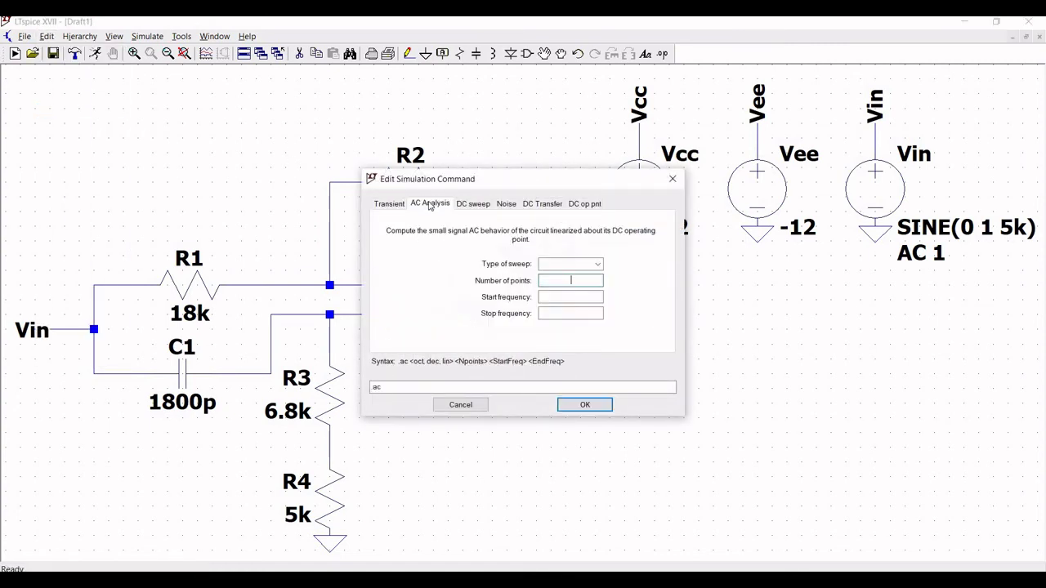
left_click(592, 271)
left_click(569, 297)
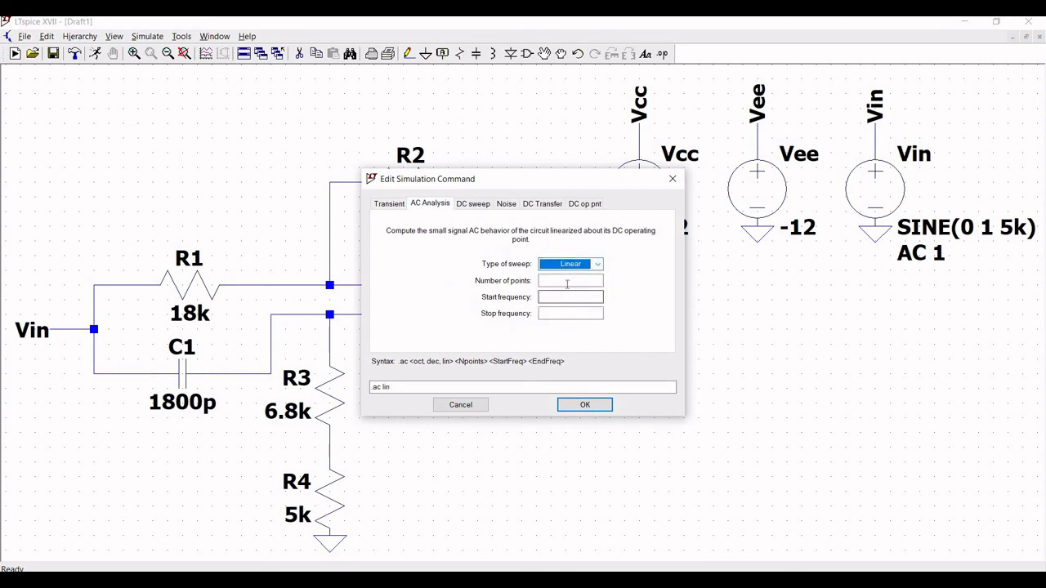
left_click(567, 282)
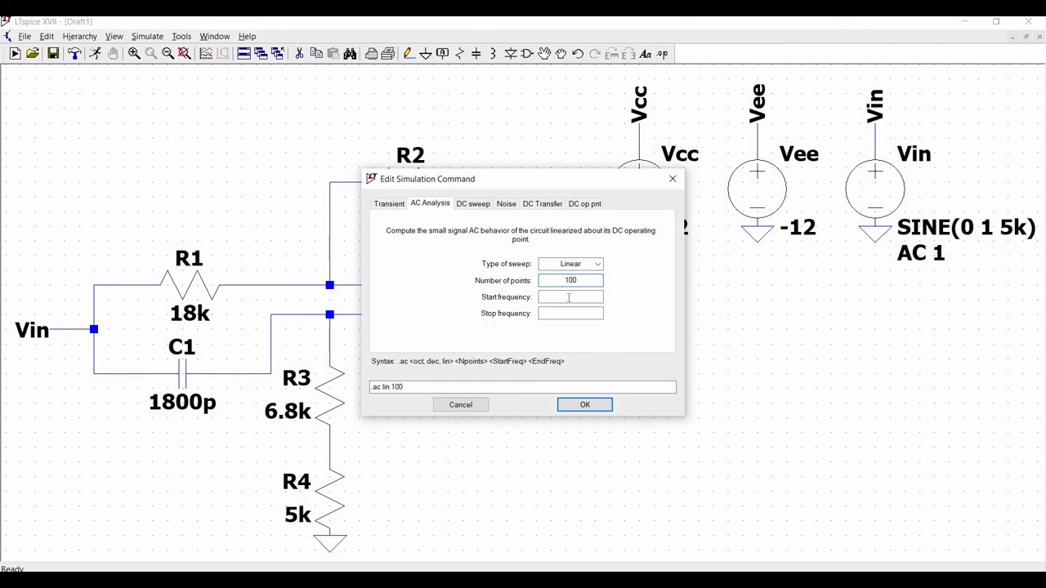
left_click(569, 297)
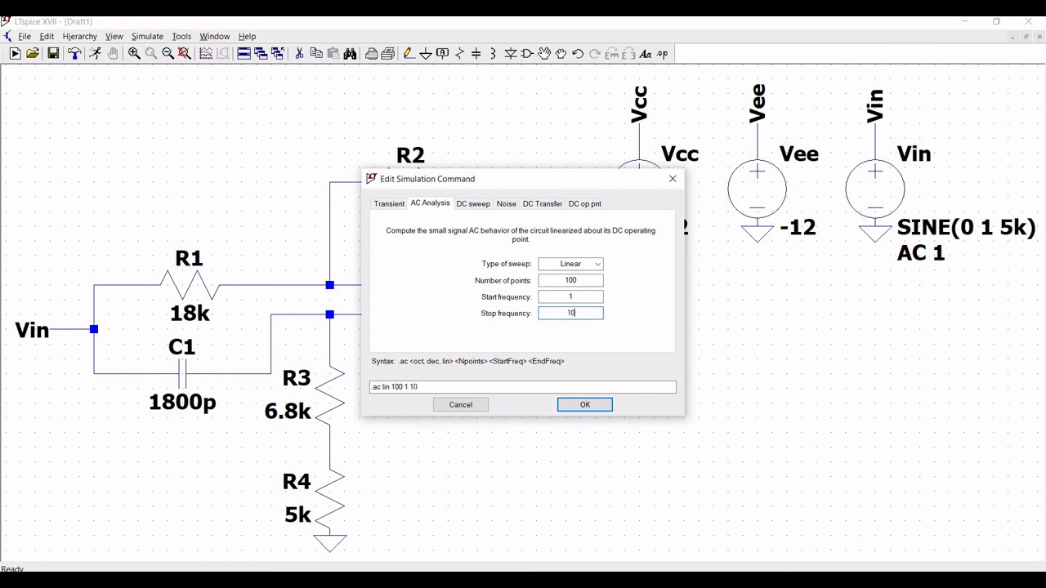
type("10k")
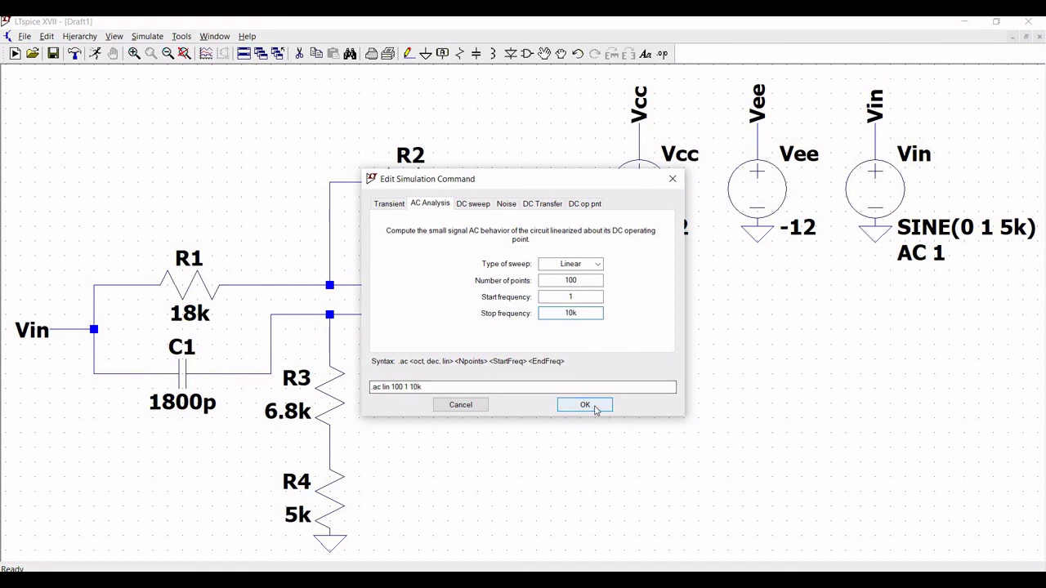
left_click(594, 405)
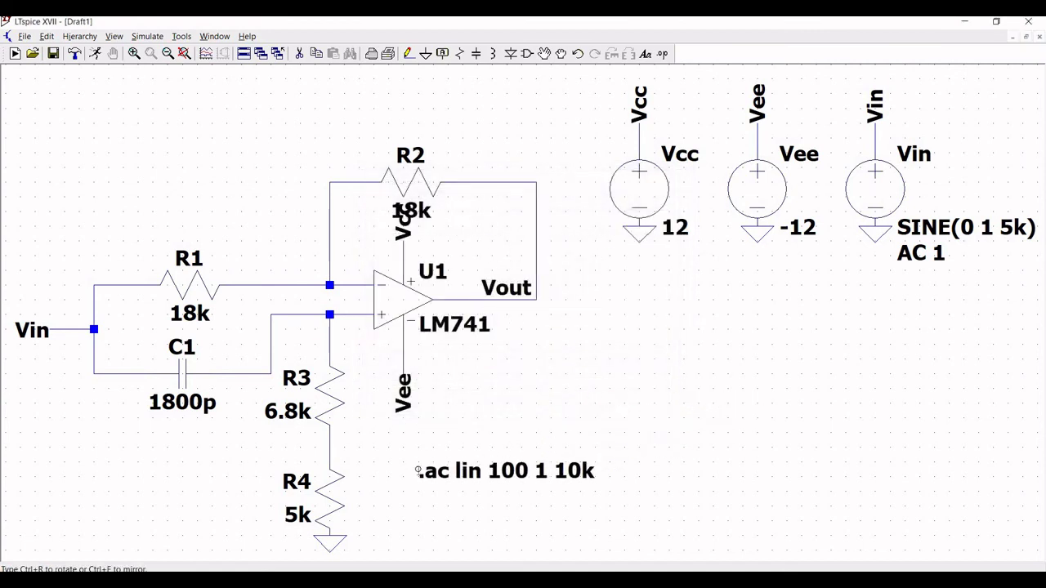
left_click(417, 471)
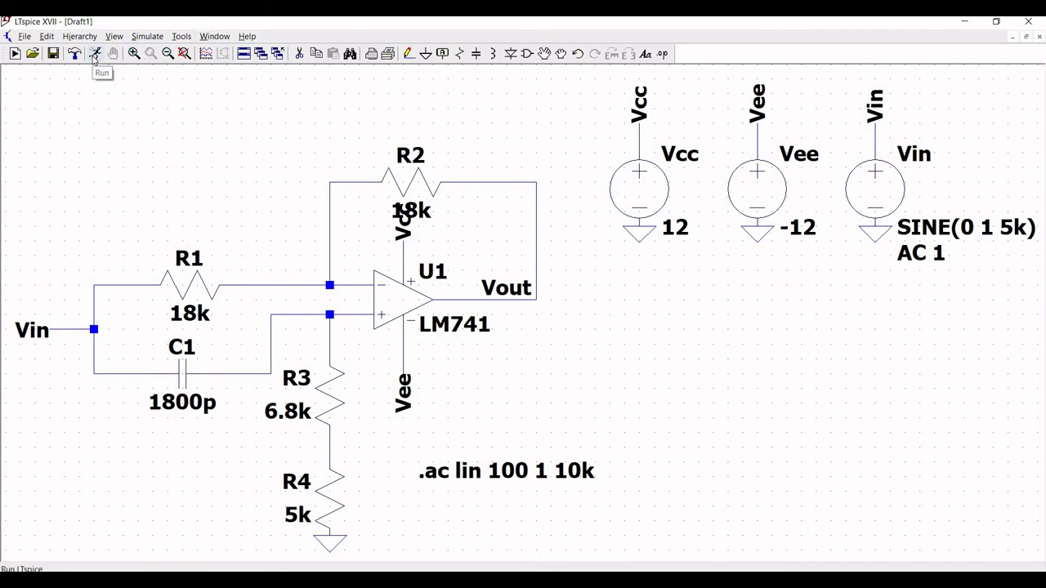
Run the AC simulation and plot V(vout) gain and phase from 1 Hz to 10 kHz.
left_click(95, 55)
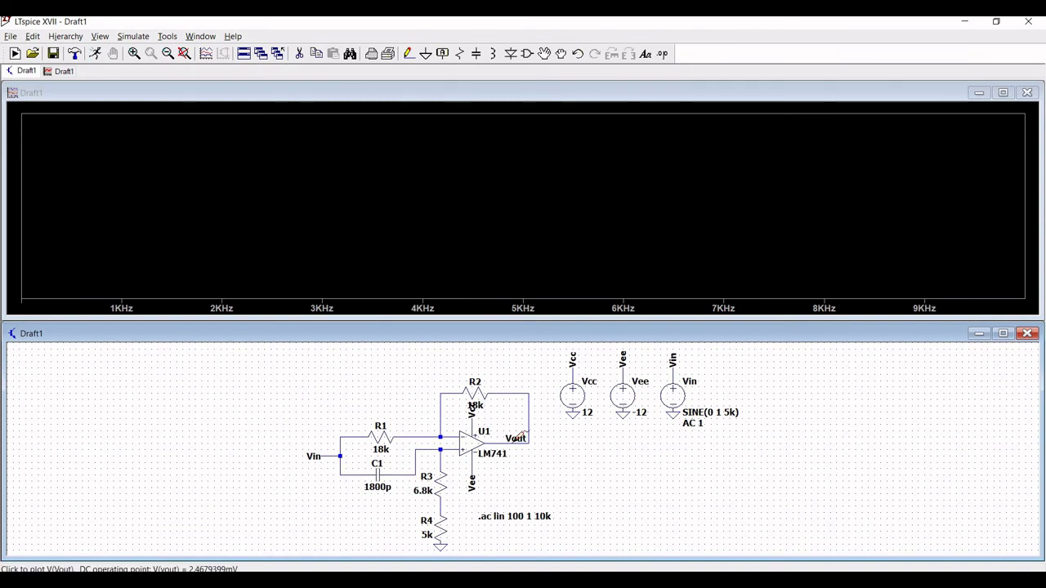
left_click(521, 434)
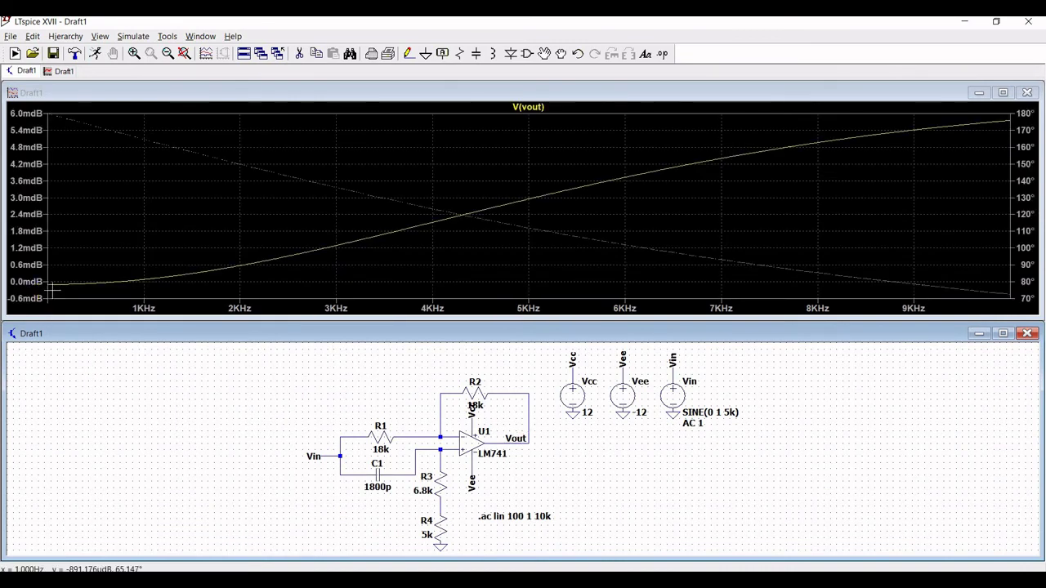